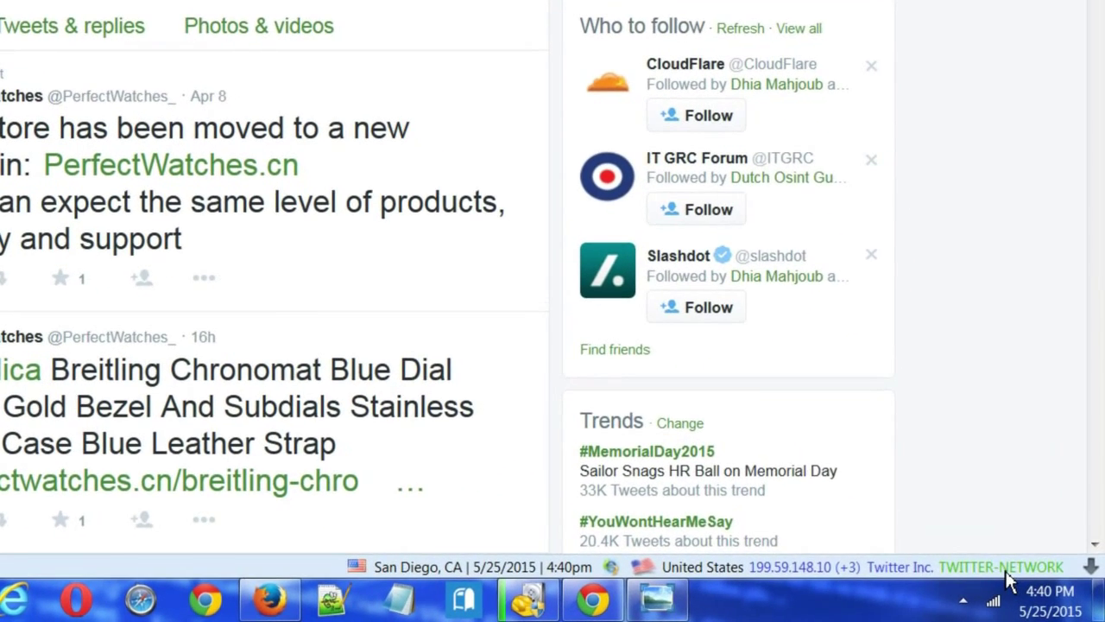
# Step: Browse the WorldIP, FoxClocks, Make Address Bar Font Size Bigger and Display Window Title add-on pages
pyautogui.moveTo(1010, 580)
pyautogui.moveTo(896, 587)
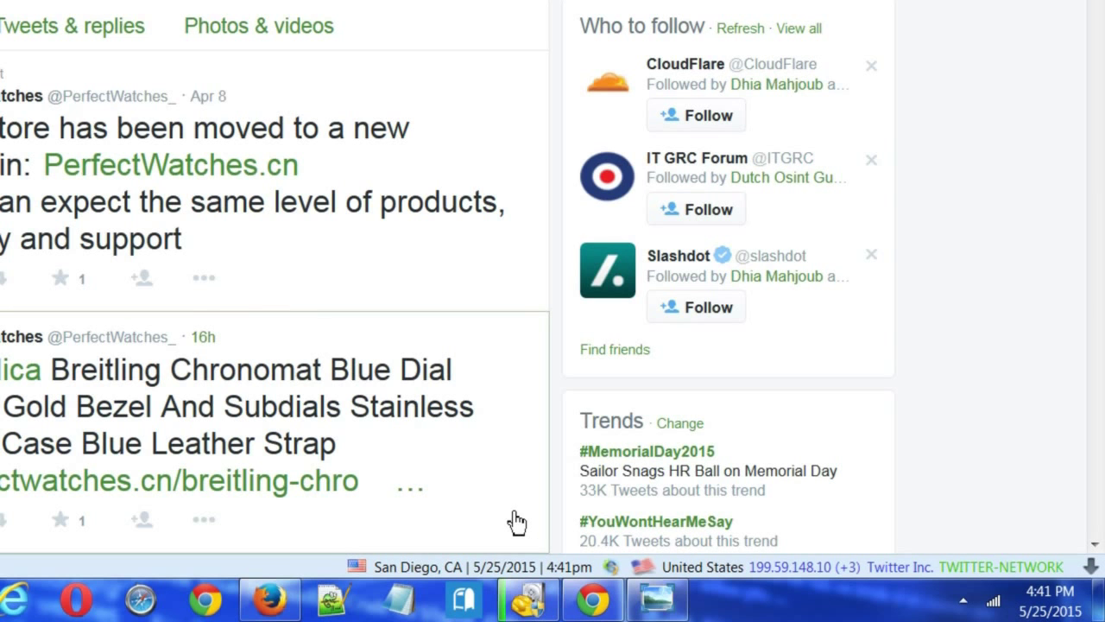
pyautogui.moveTo(498, 586)
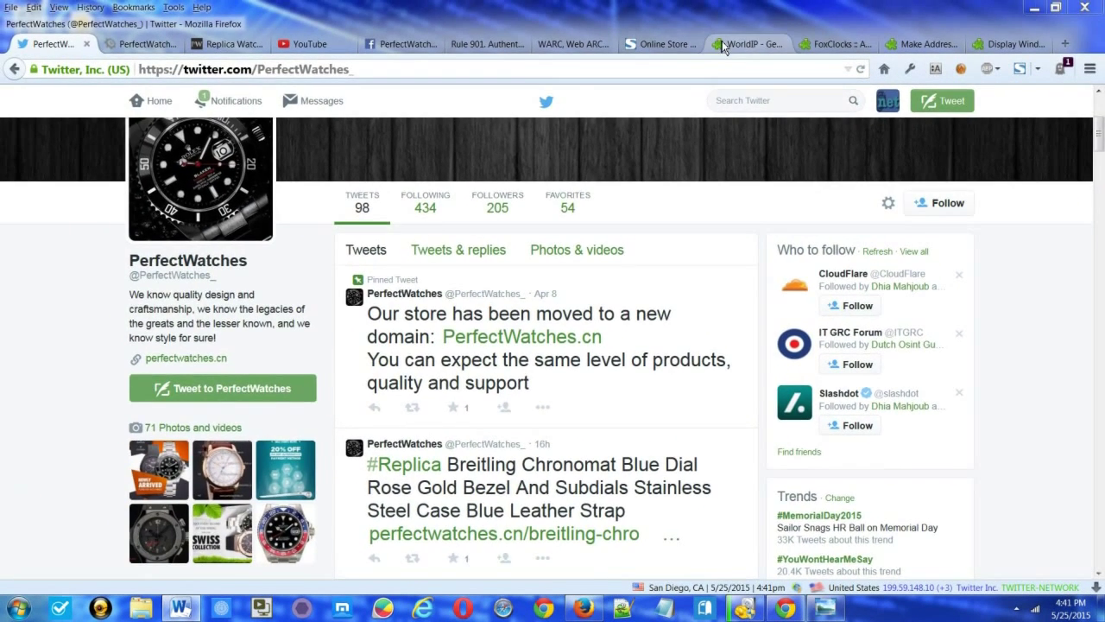
pyautogui.click(723, 45)
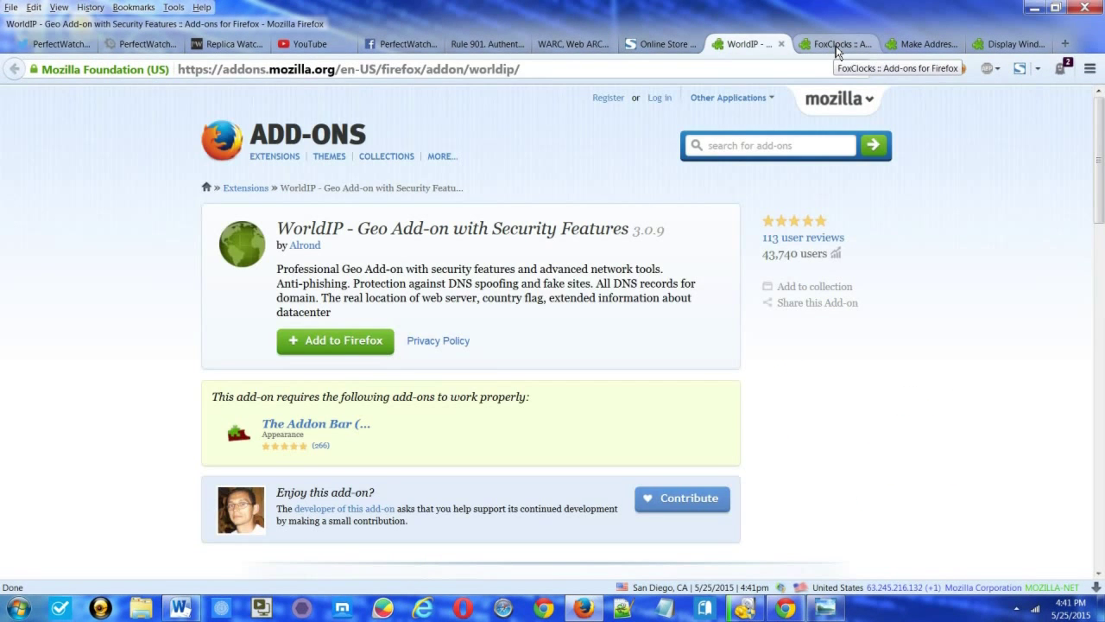
pyautogui.click(836, 48)
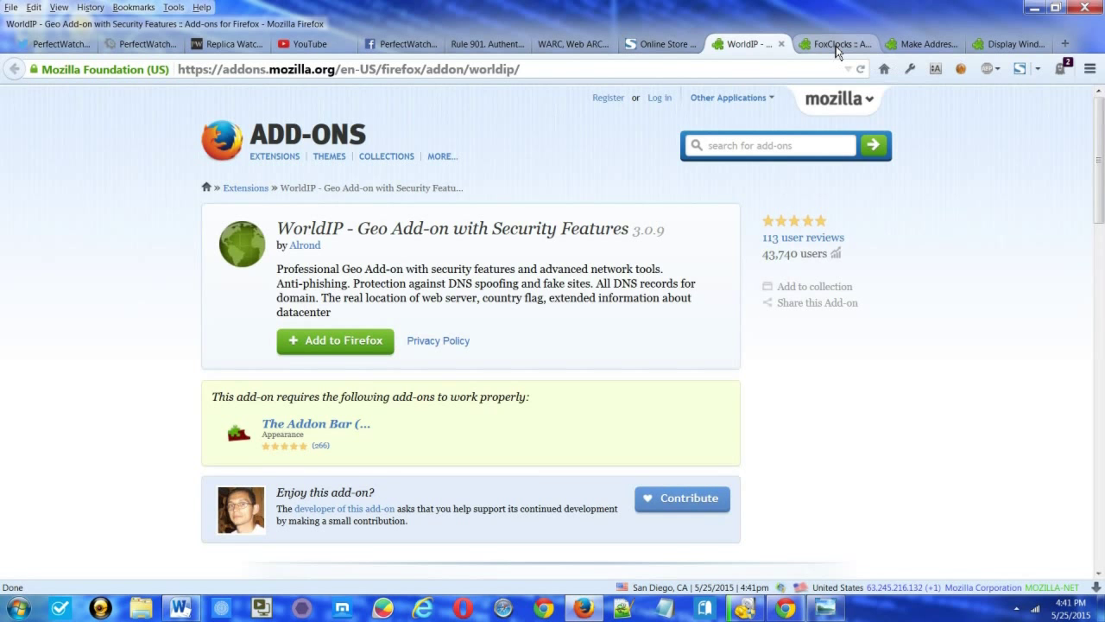
pyautogui.click(931, 46)
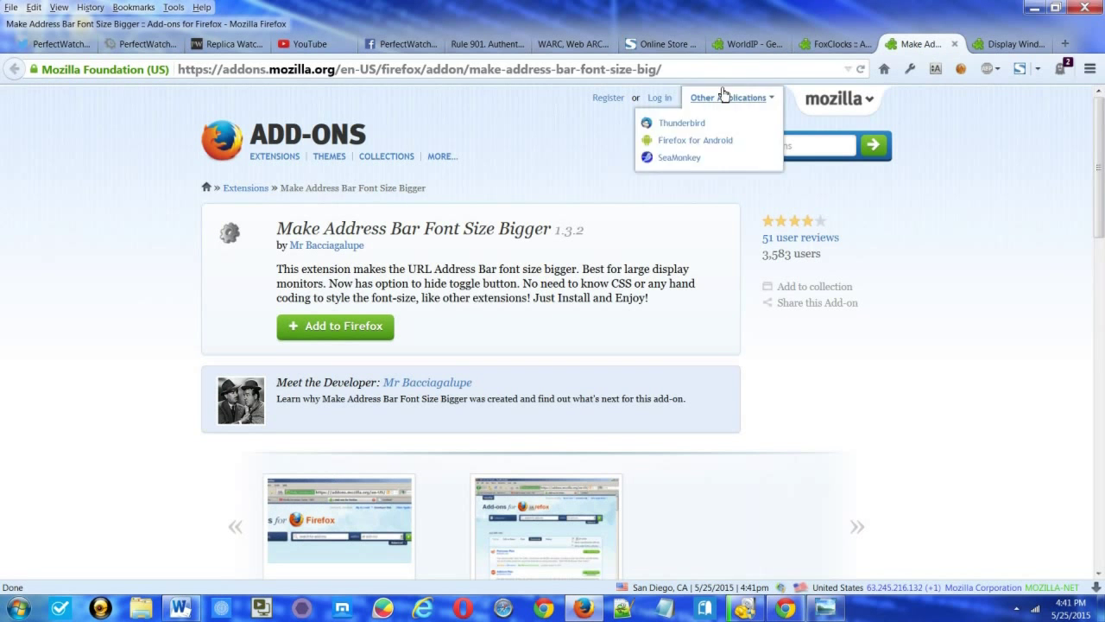
pyautogui.moveTo(670, 69); pyautogui.dragTo(31, 49)
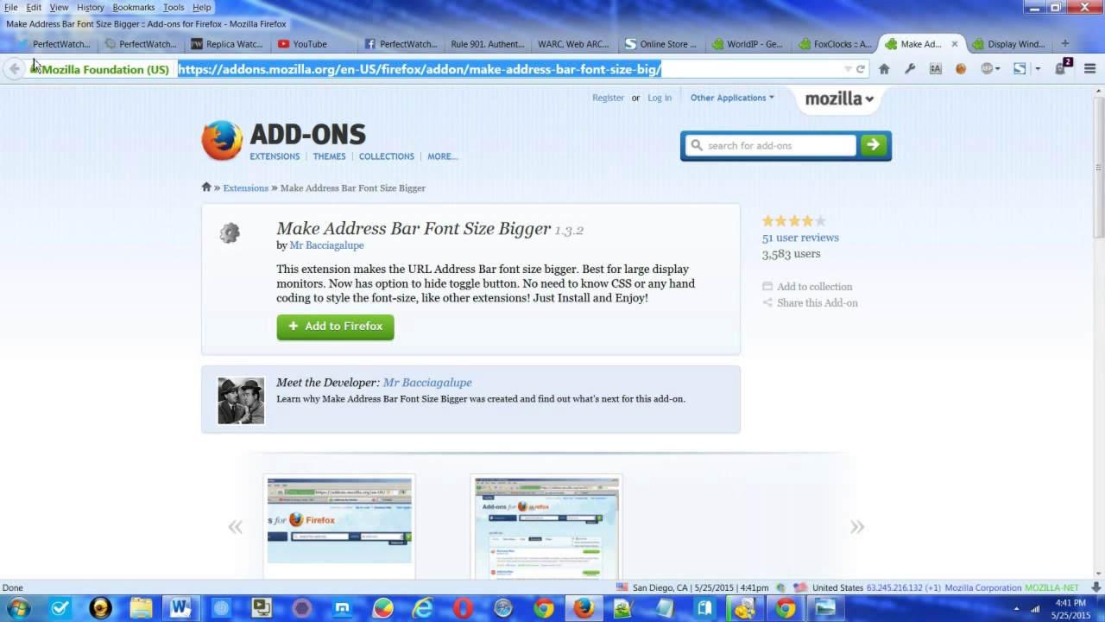
pyautogui.click(1015, 48)
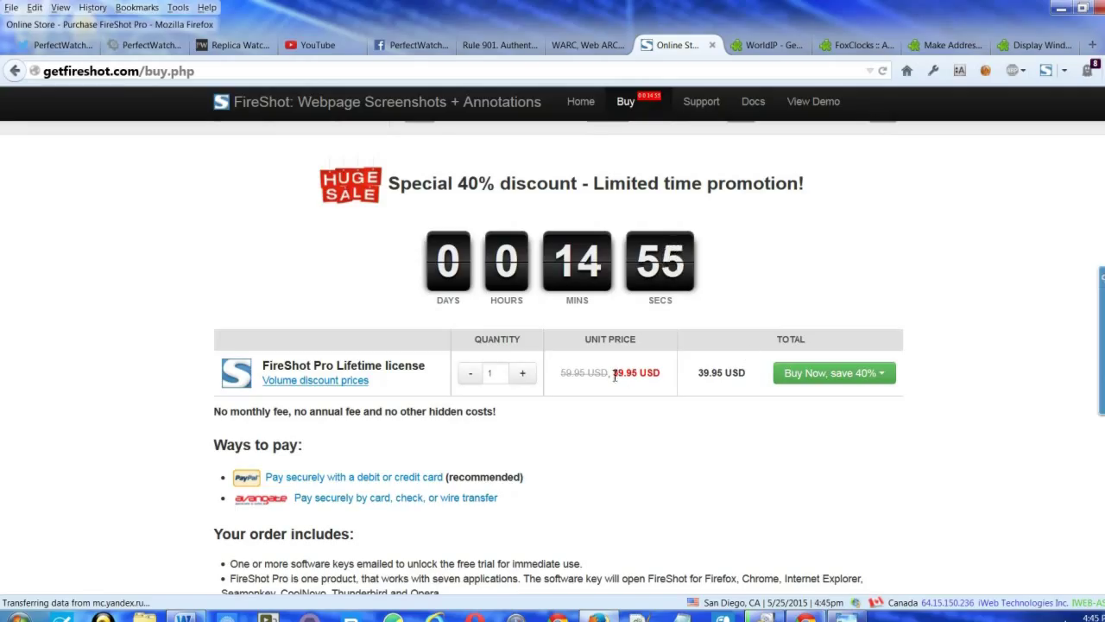
# Step: Highlight the 39.95 USD price, then open PerfectWatches' pinned Apr 8 tweet on its status page
pyautogui.moveTo(612, 373); pyautogui.dragTo(672, 383)
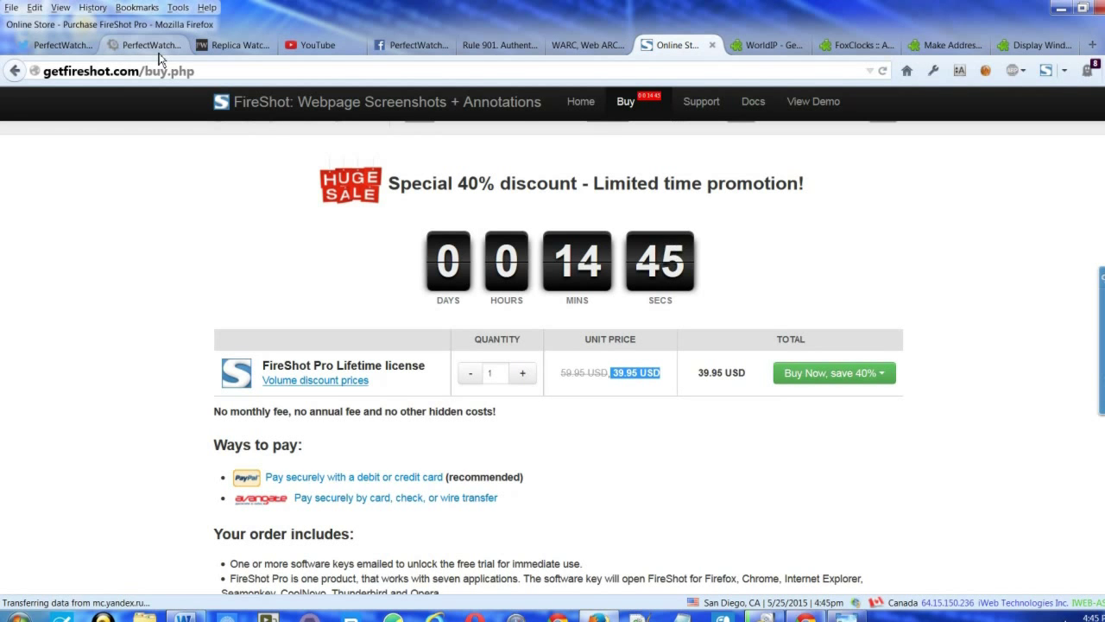
pyautogui.click(56, 45)
pyautogui.scroll(-1, 381, 232)
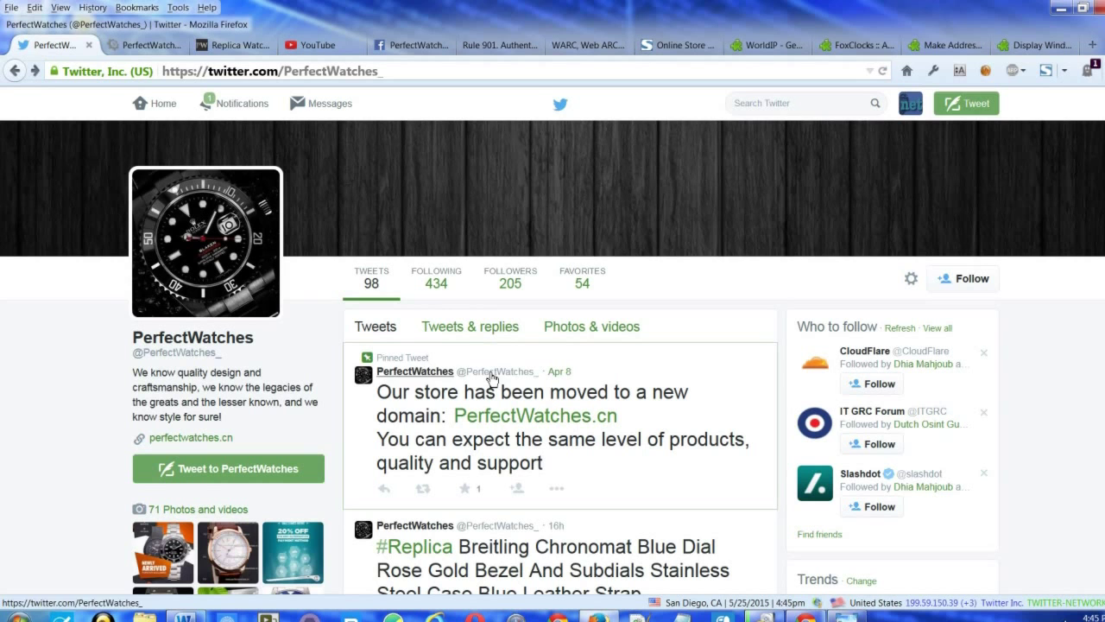
pyautogui.click(560, 375)
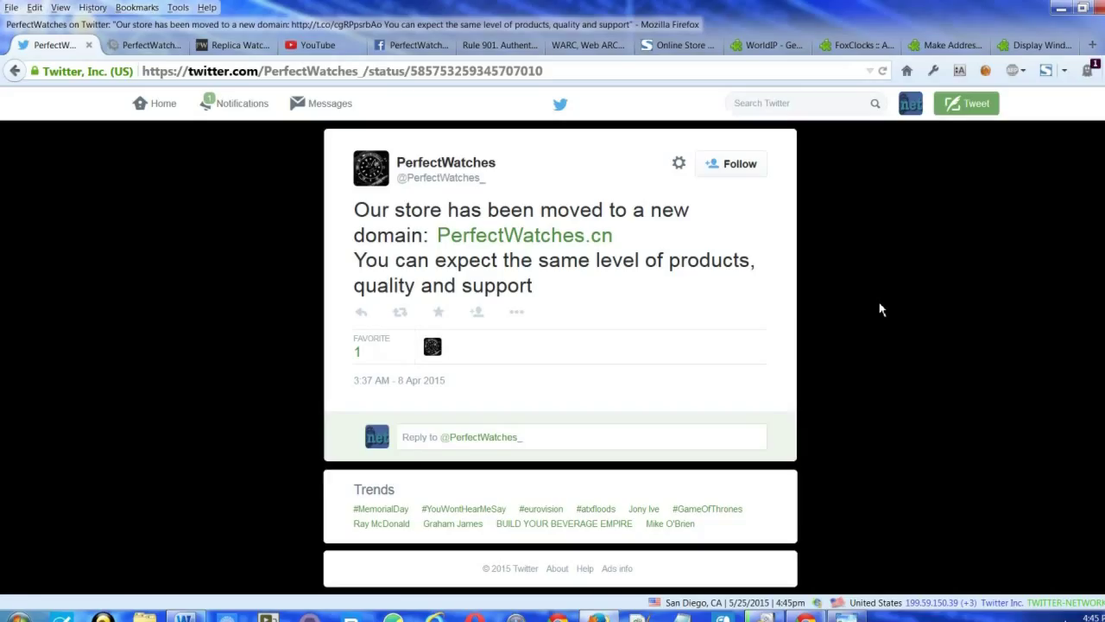
# Step: Start a FireShot capture of the browser window saved as PDF
pyautogui.click(1065, 72)
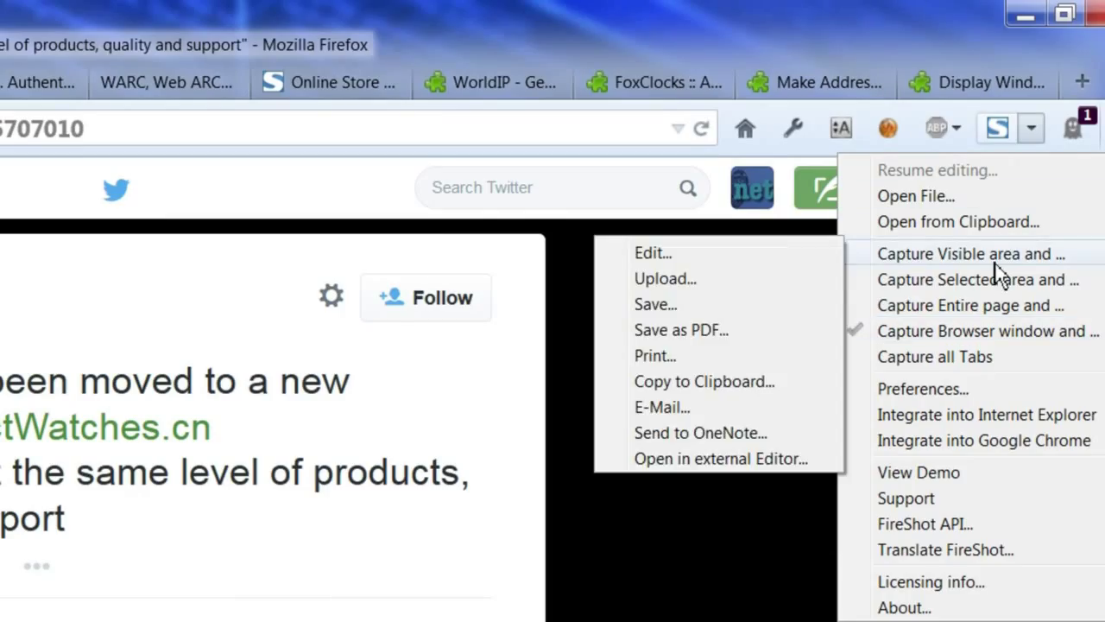
pyautogui.moveTo(984, 266)
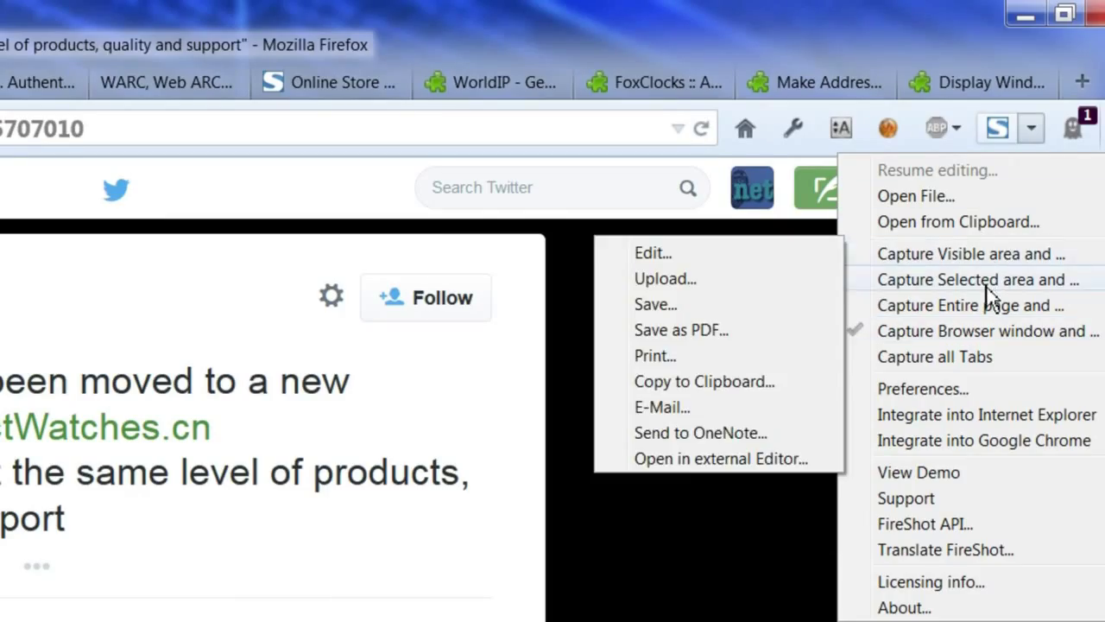
pyautogui.moveTo(993, 329)
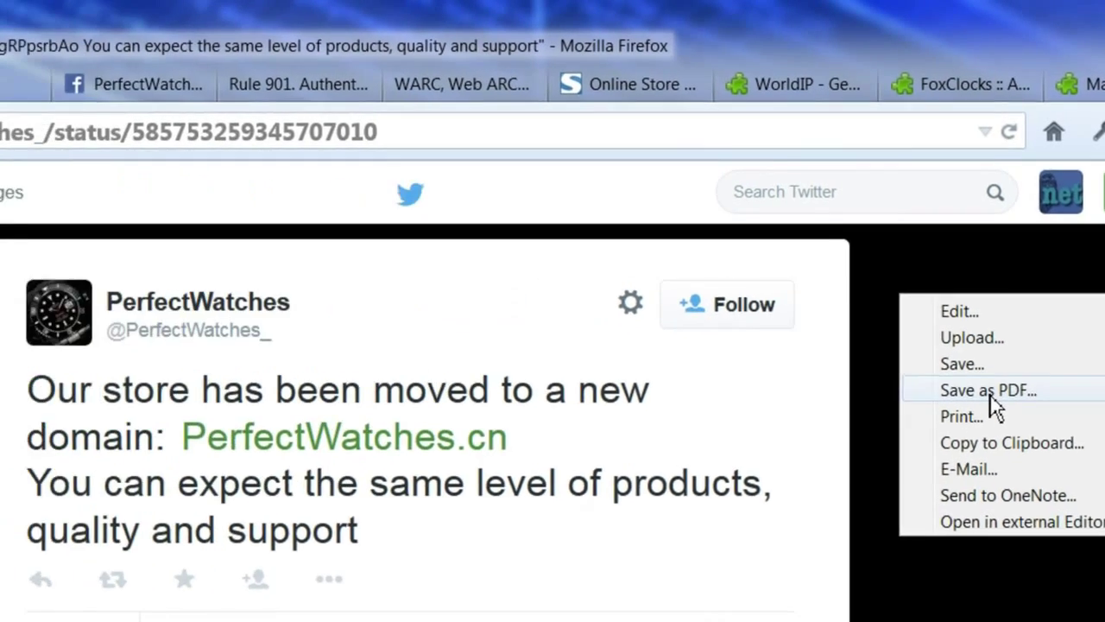
pyautogui.click(993, 396)
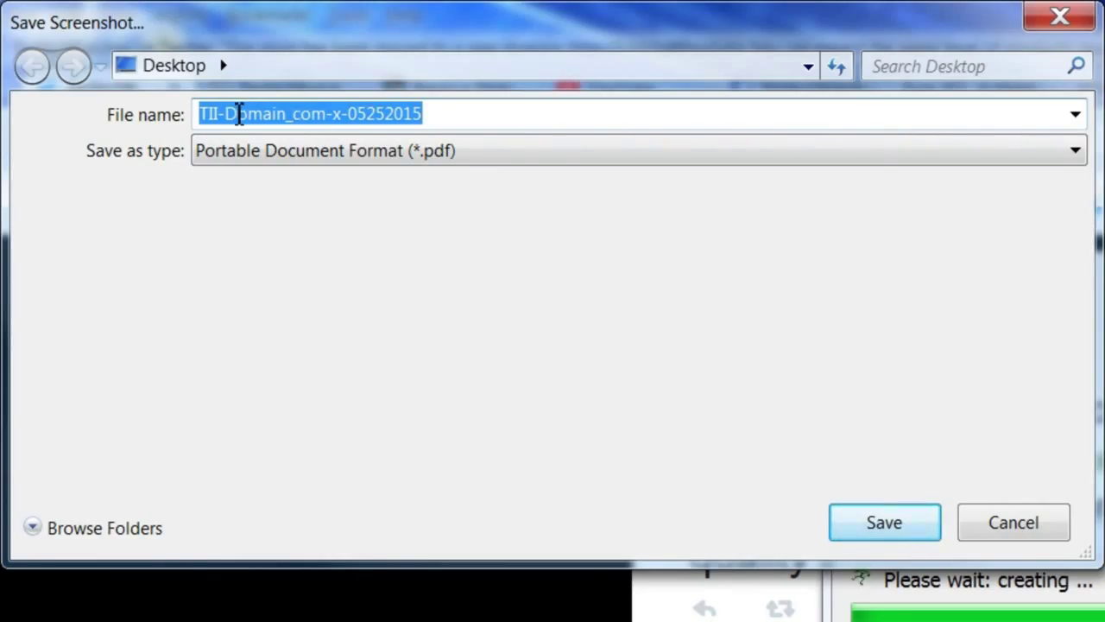
# Step: Rename the PDF to TII-Domain_com-tweet-05252015 and save it to the Desktop
pyautogui.click(239, 114)
pyautogui.moveTo(238, 114); pyautogui.dragTo(427, 116)
pyautogui.click(354, 121)
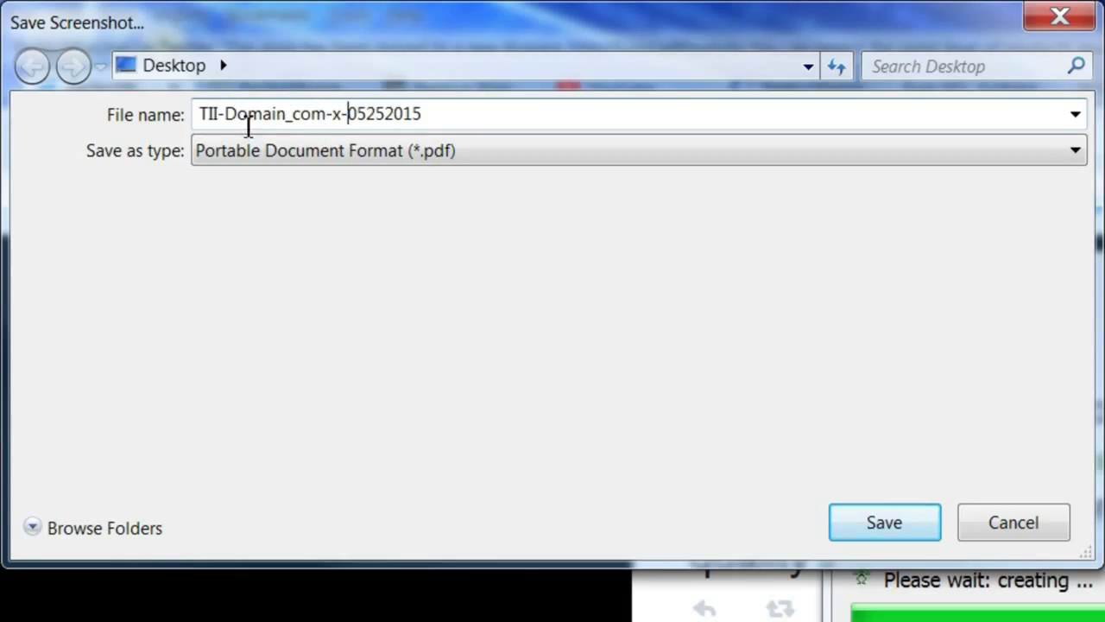
pyautogui.moveTo(226, 117); pyautogui.dragTo(325, 104)
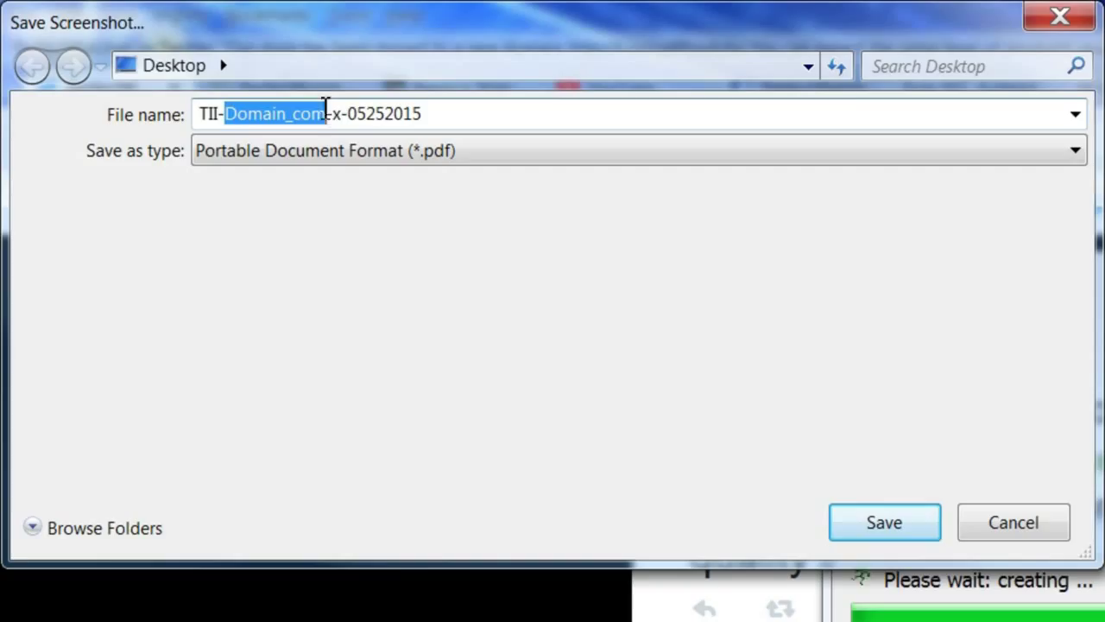
pyautogui.click(340, 114)
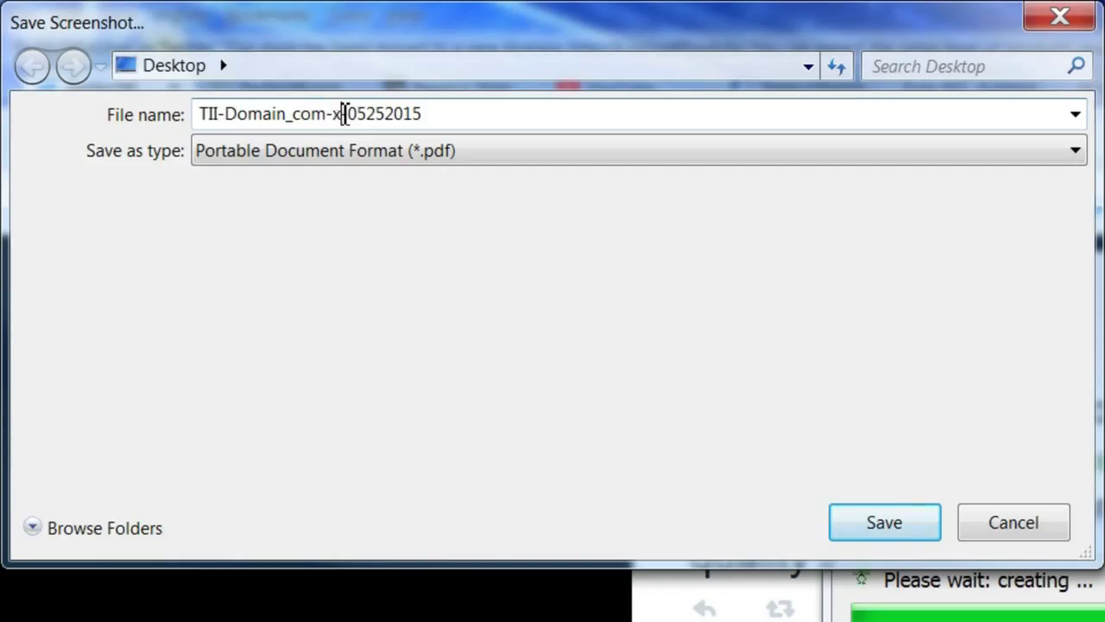
pyautogui.press('BackSpace')
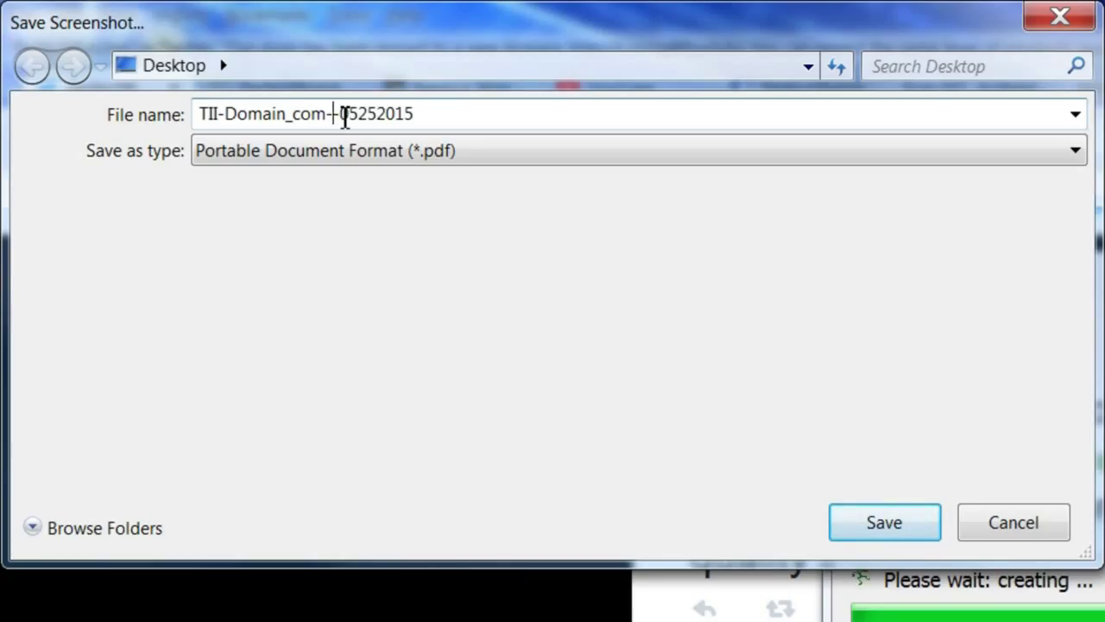
pyautogui.write('tweet')
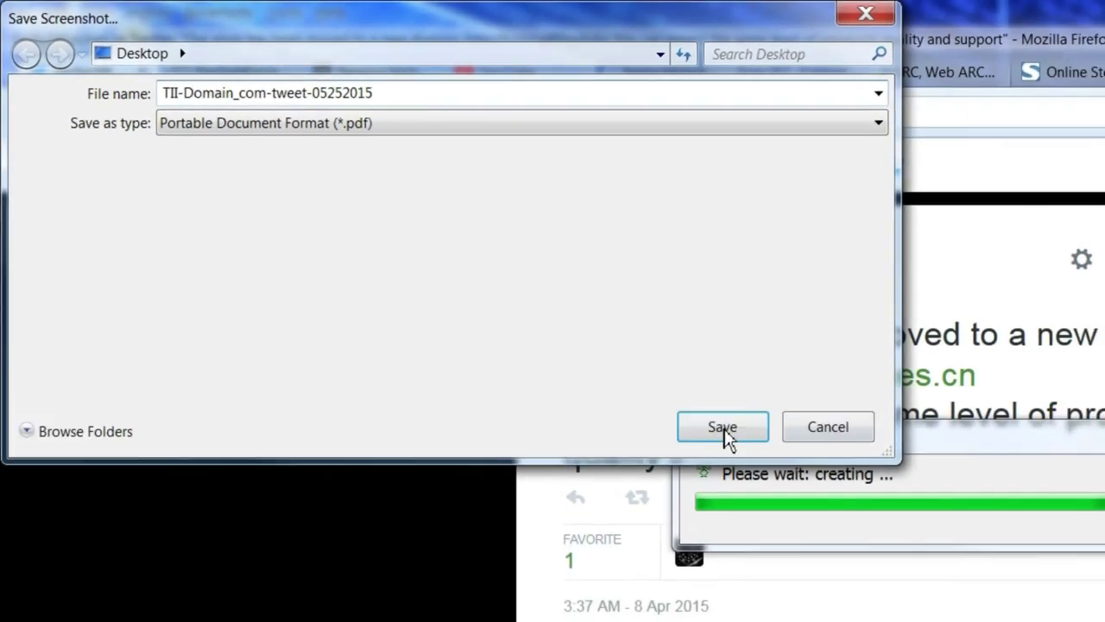
pyautogui.click(725, 435)
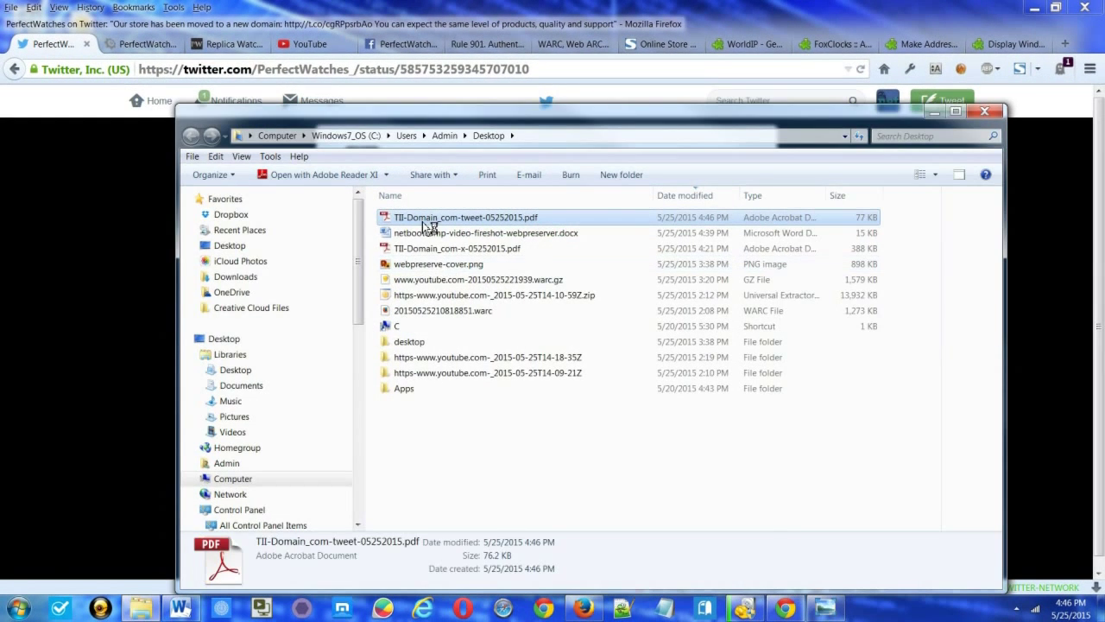
# Step: Open the tweet PDF in Adobe Reader, maximized at 75% zoom, and scroll through it
pyautogui.doubleClick(424, 223)
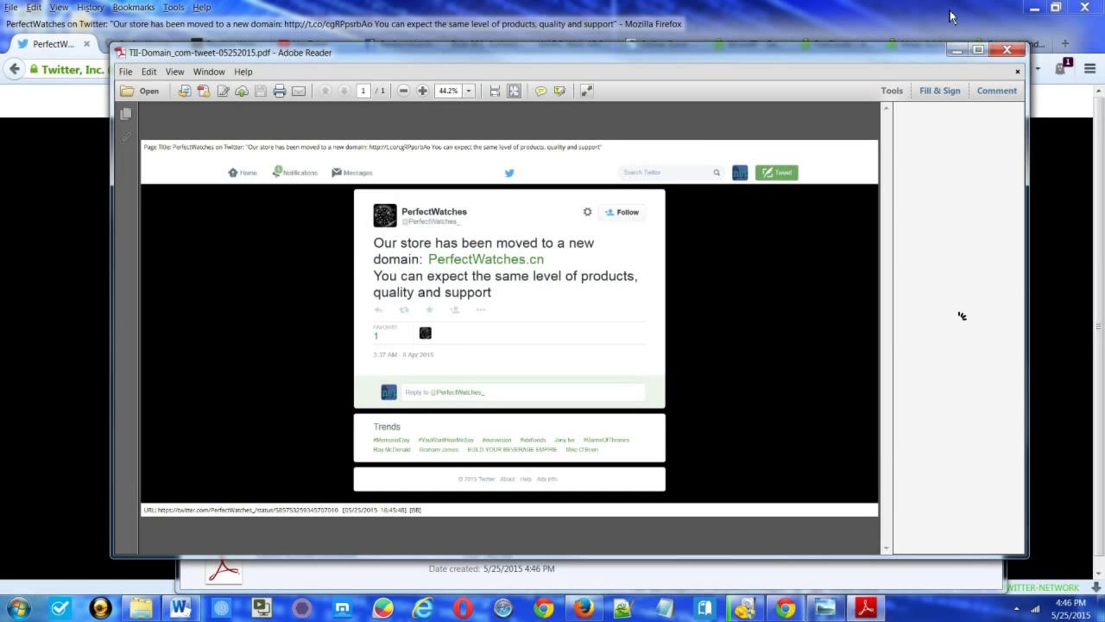
pyautogui.click(978, 49)
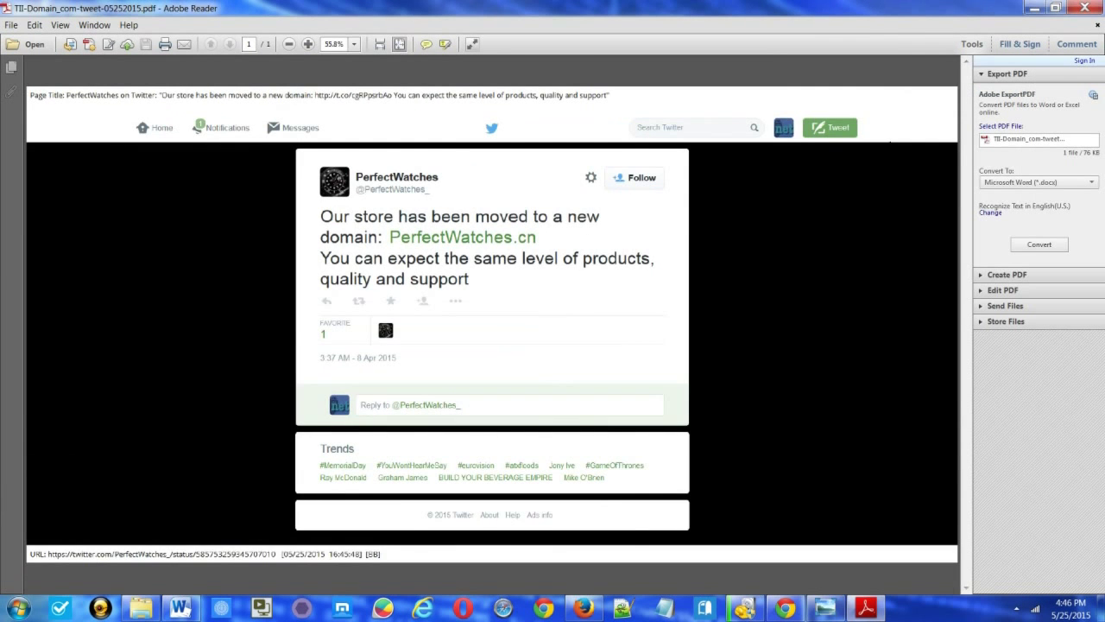
pyautogui.hotkey('ctrl', '+')
pyautogui.hotkey('ctrl', '+')
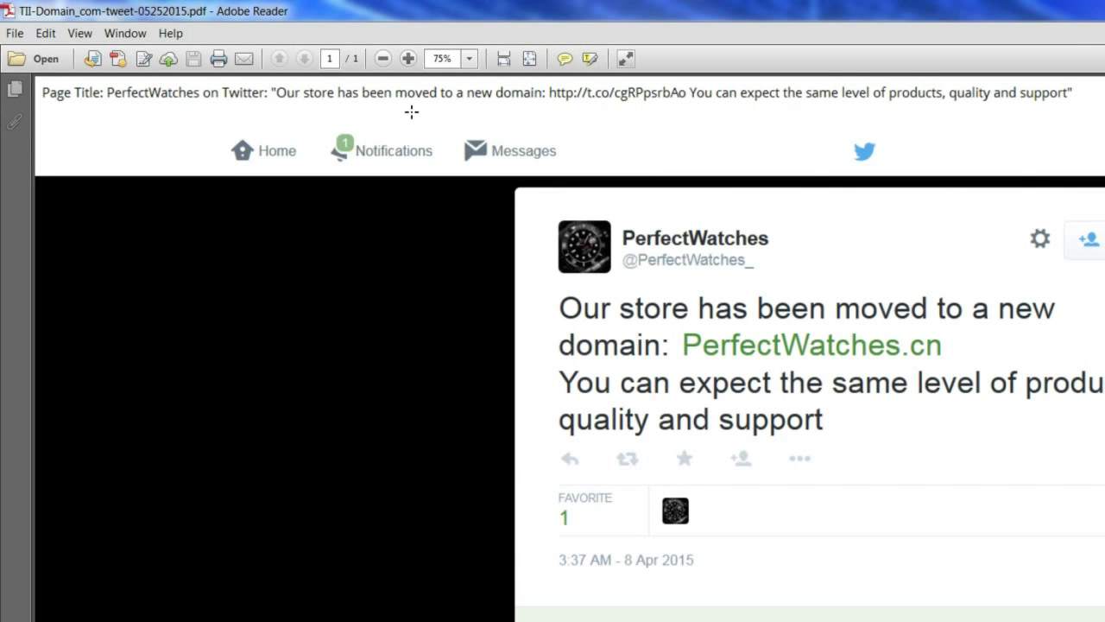
pyautogui.scroll(-1, 836, 371)
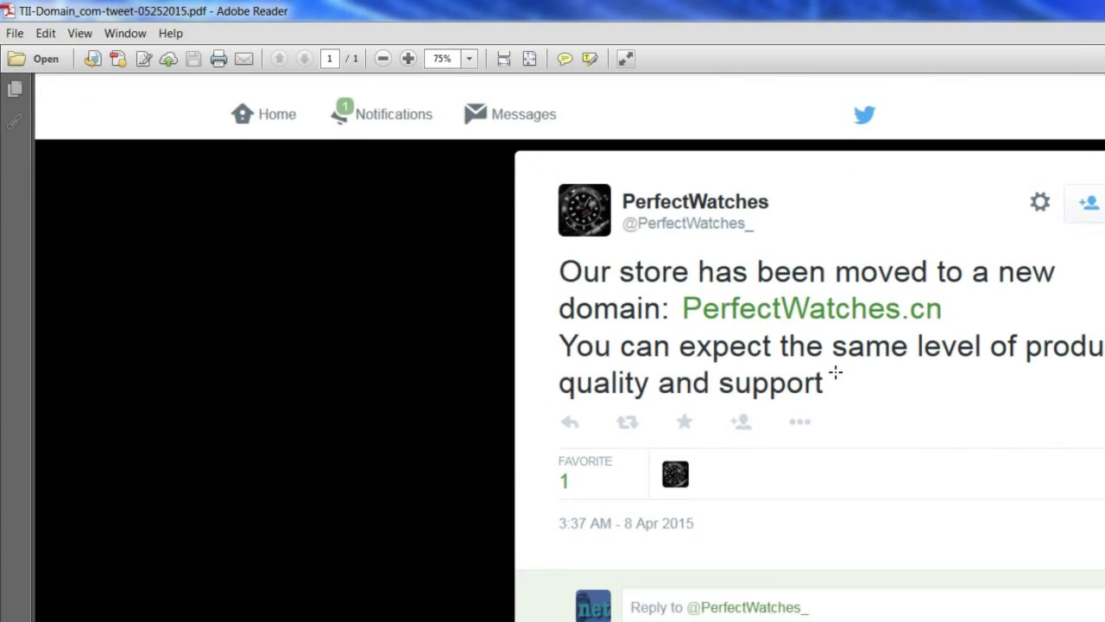
pyautogui.scroll(-4, 836, 371)
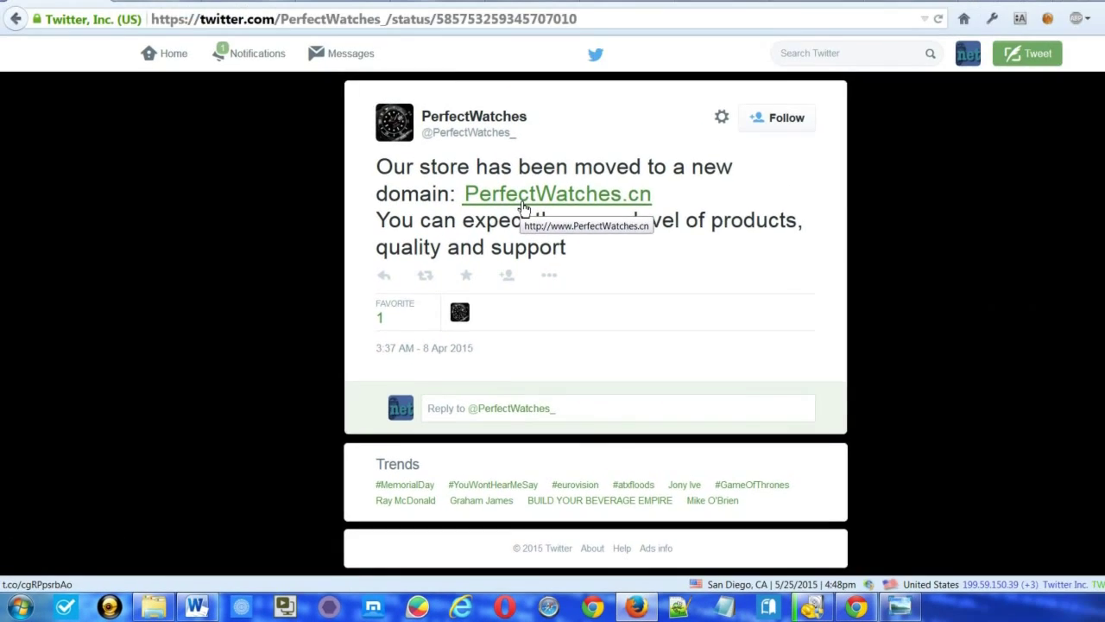
# Step: Save a second tweet capture to the Desktop, review TII-Domain_com-x-05252015 PDF, then close it
pyautogui.hotkey('ctrl', 'shift', 'y')
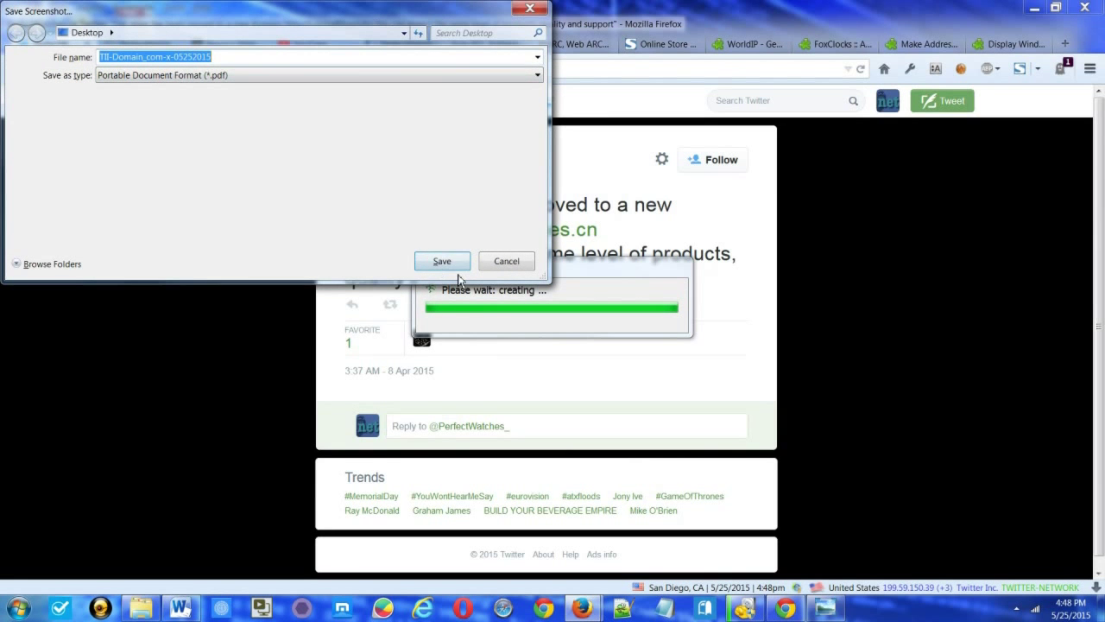
pyautogui.click(441, 261)
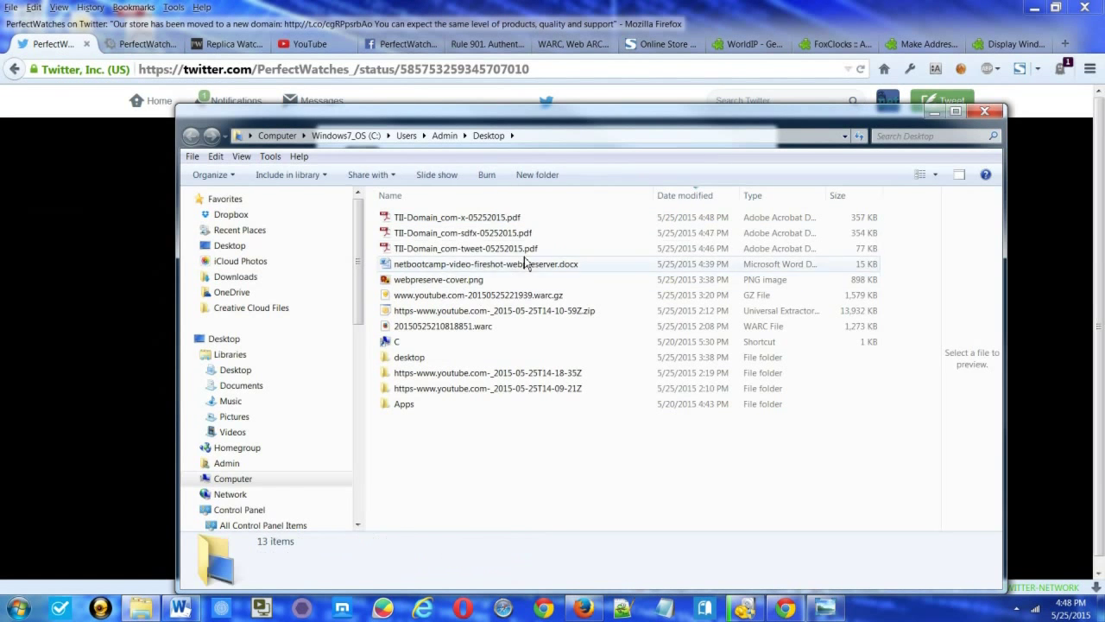
pyautogui.doubleClick(475, 218)
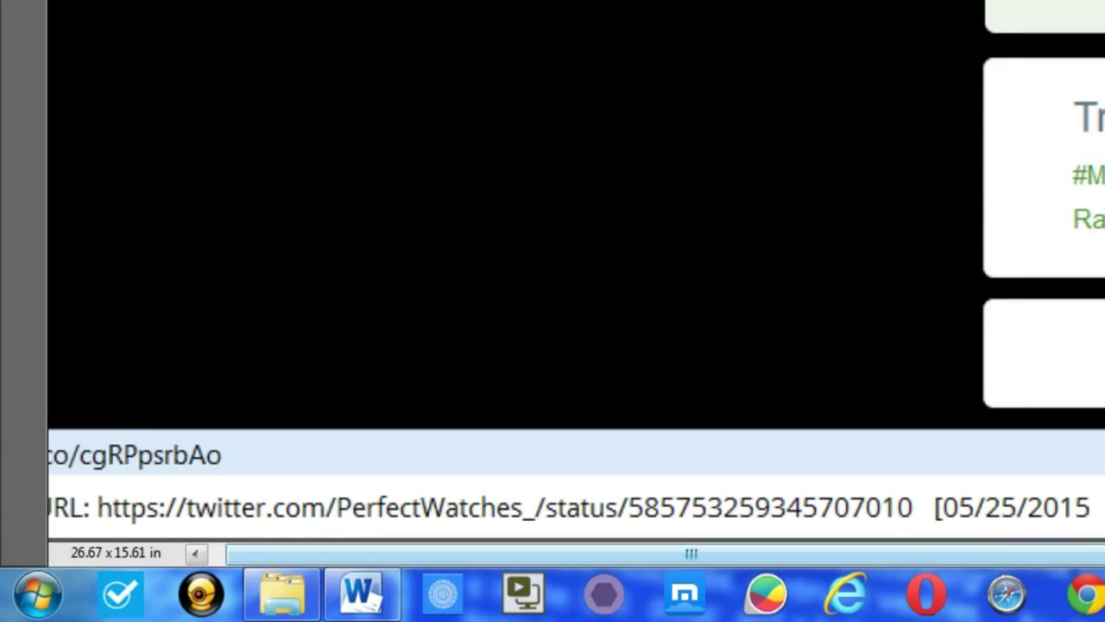
pyautogui.hscroll(-1, 573, 543)
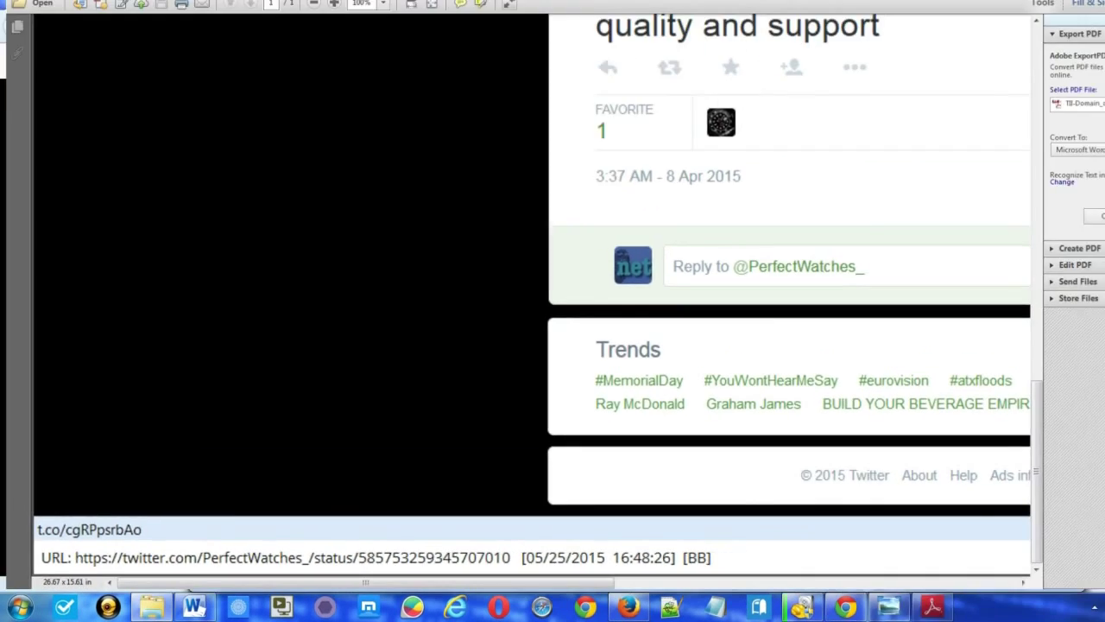
pyautogui.click(1085, 11)
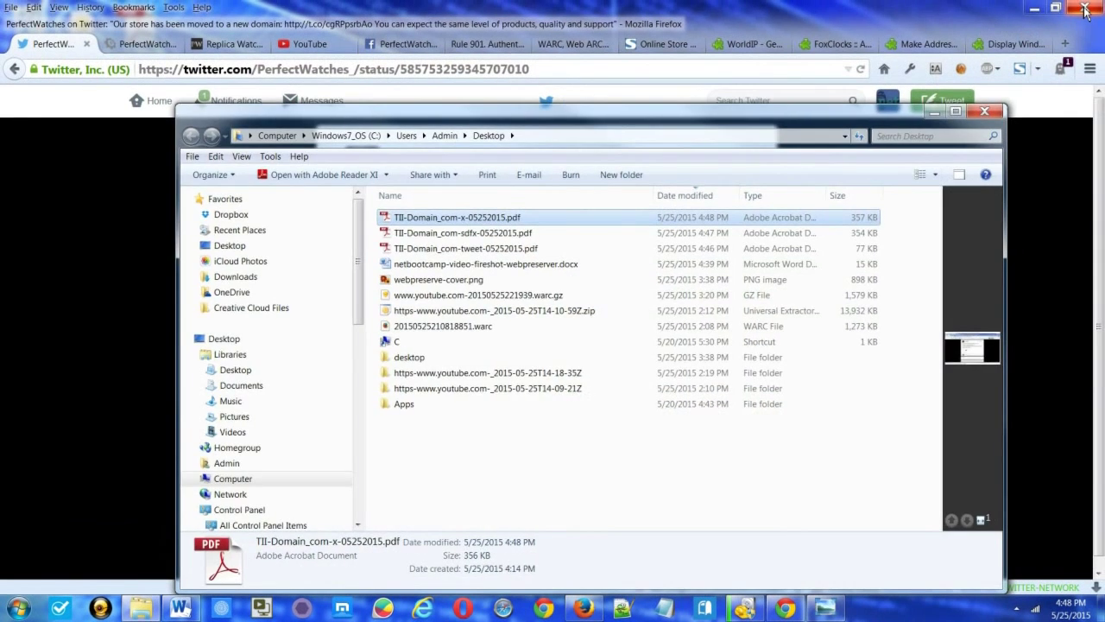
# Step: Bring the browser forward and switch to the YouTube homepage tab
pyautogui.click(1099, 368)
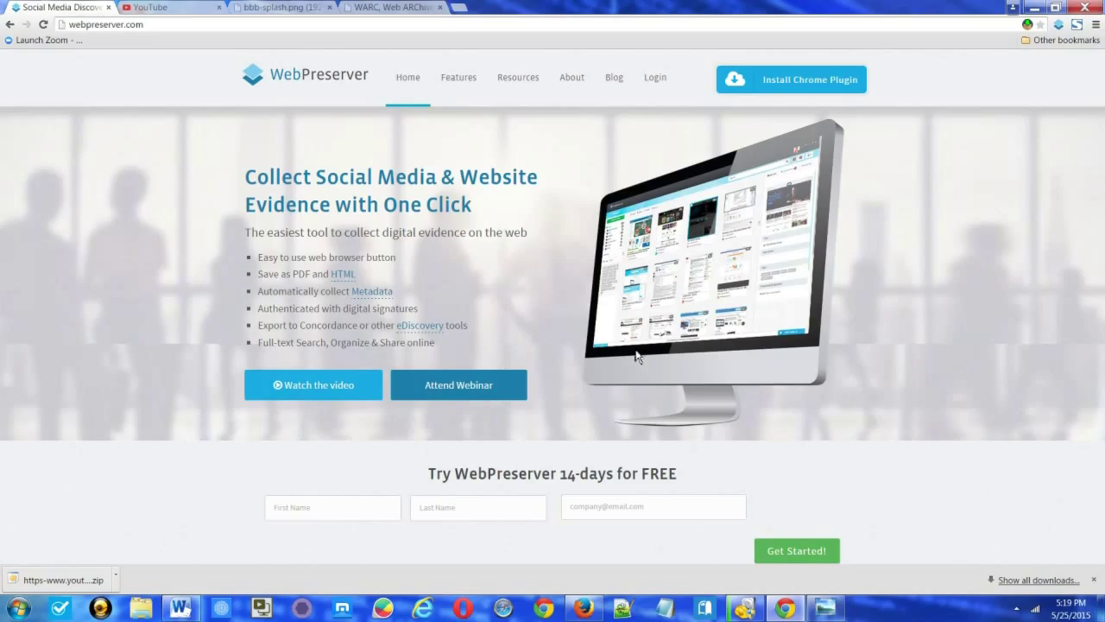
pyautogui.click(185, 14)
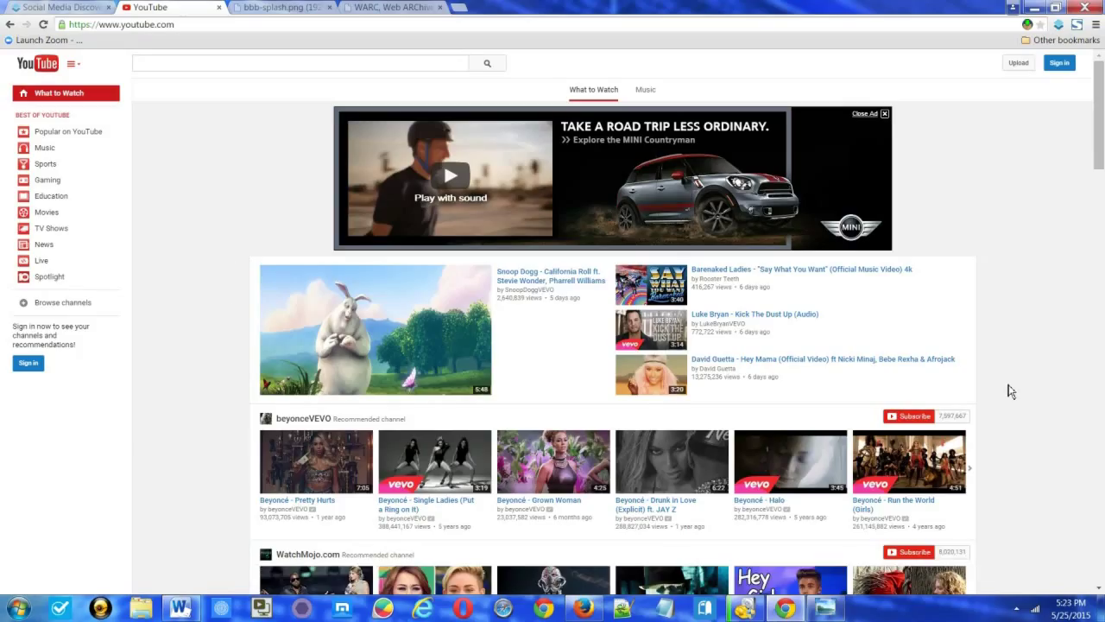
# Step: Capture the YouTube homepage with WebPreserver, downloading it and also publishing to WebPreserver.com
pyautogui.click(1061, 28)
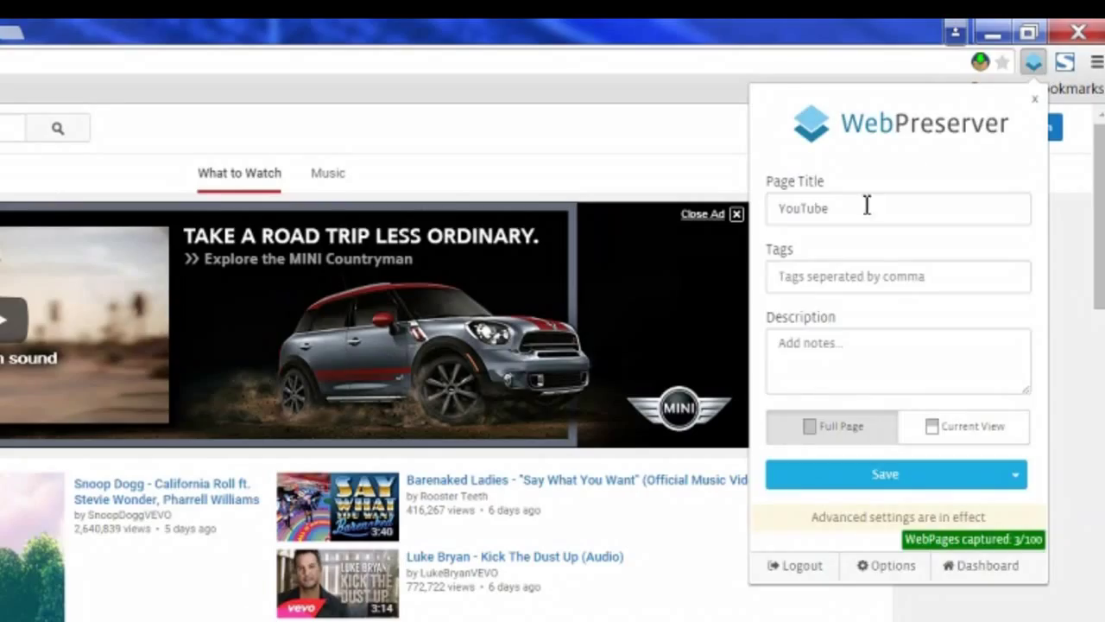
pyautogui.moveTo(867, 206); pyautogui.dragTo(802, 208)
pyautogui.click(846, 273)
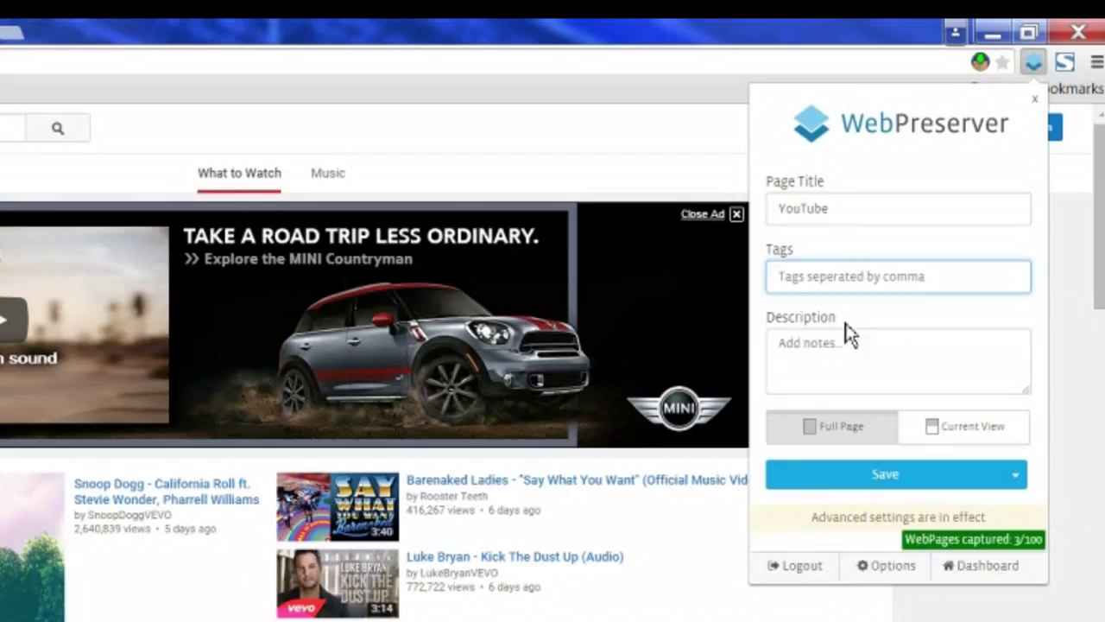
pyautogui.click(772, 346)
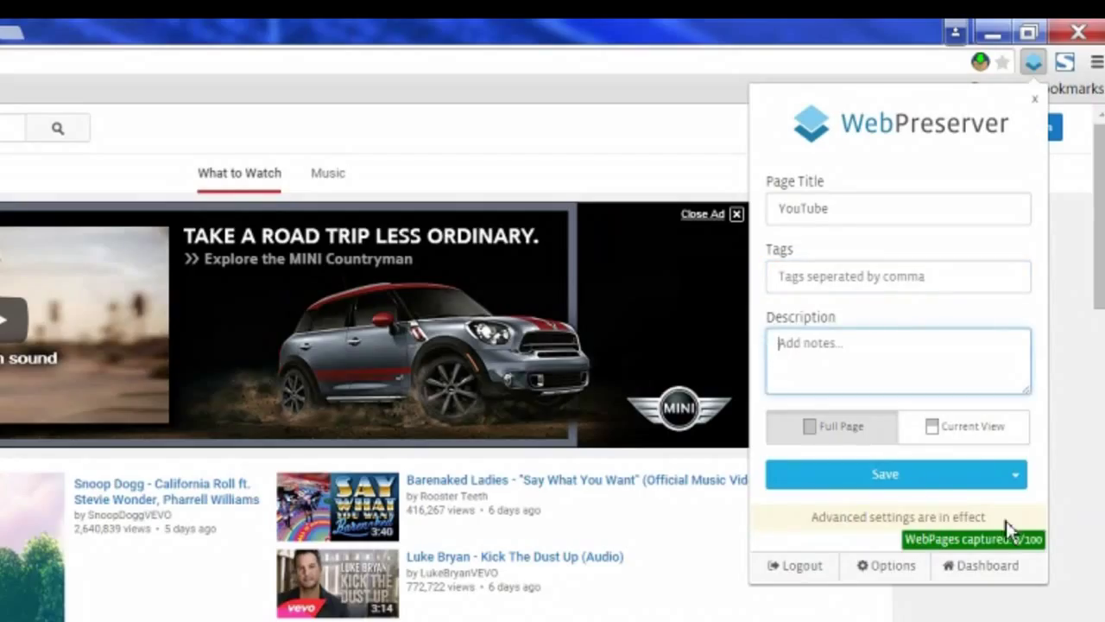
pyautogui.click(1021, 482)
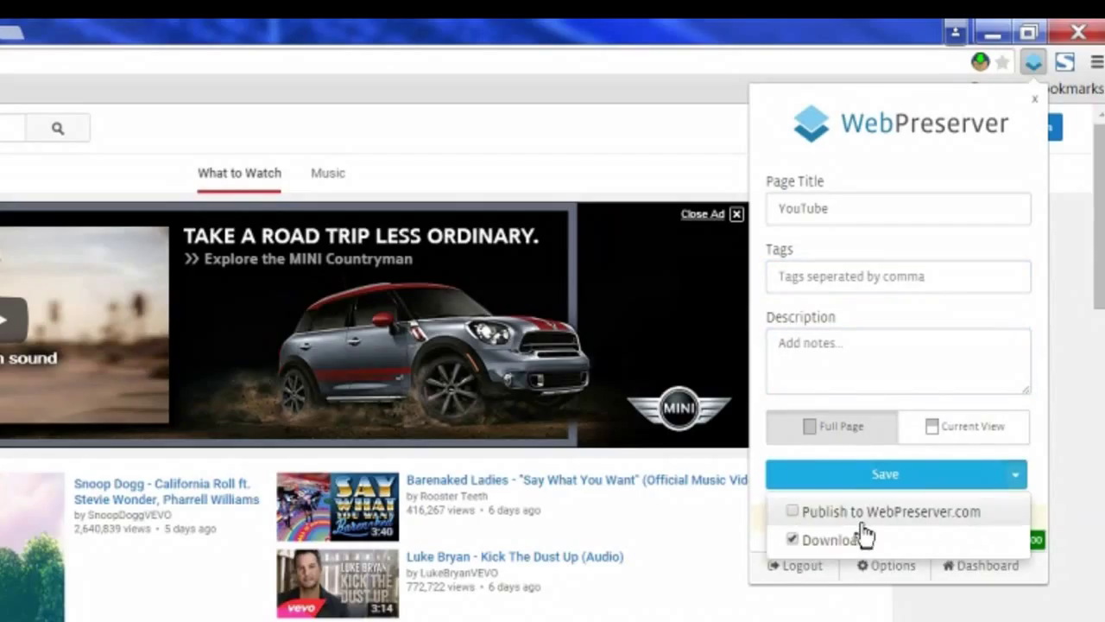
pyautogui.click(798, 513)
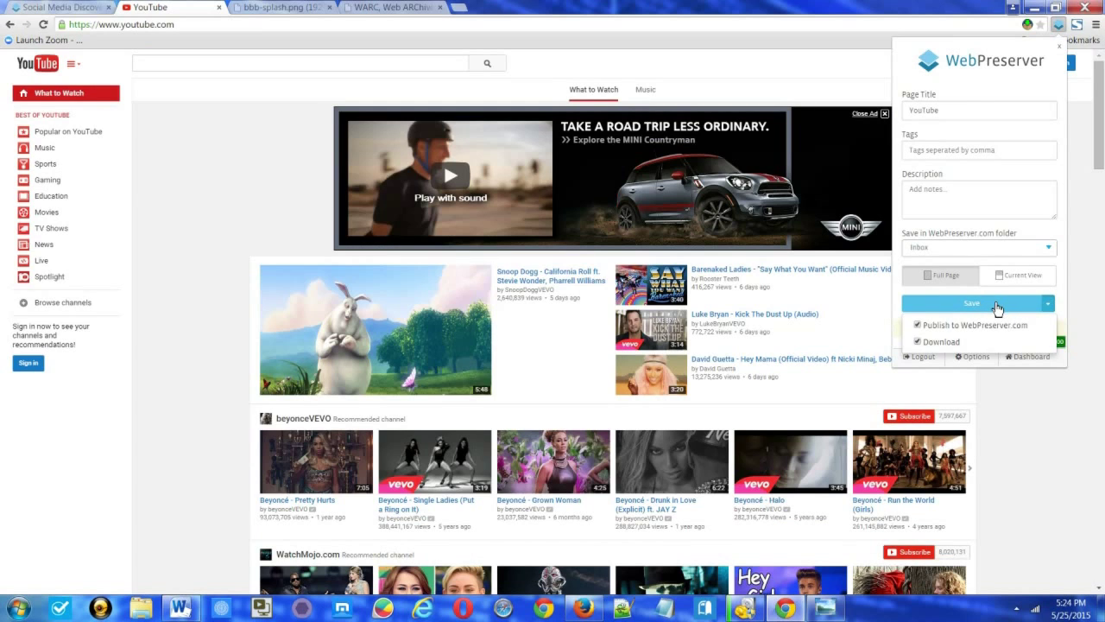
pyautogui.click(1002, 307)
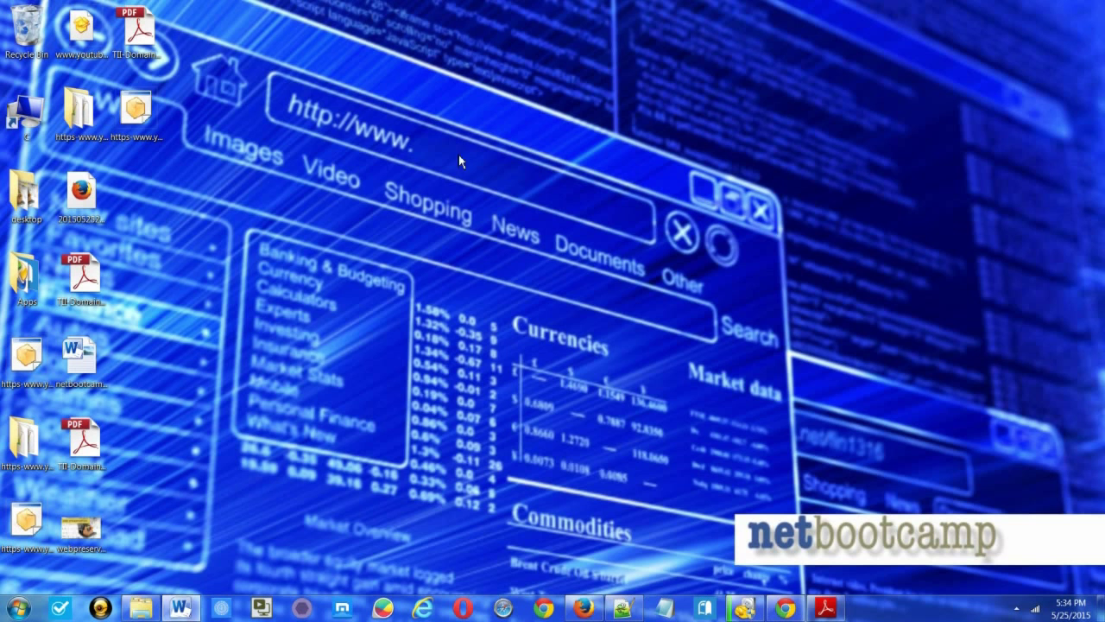
pyautogui.doubleClick(75, 117)
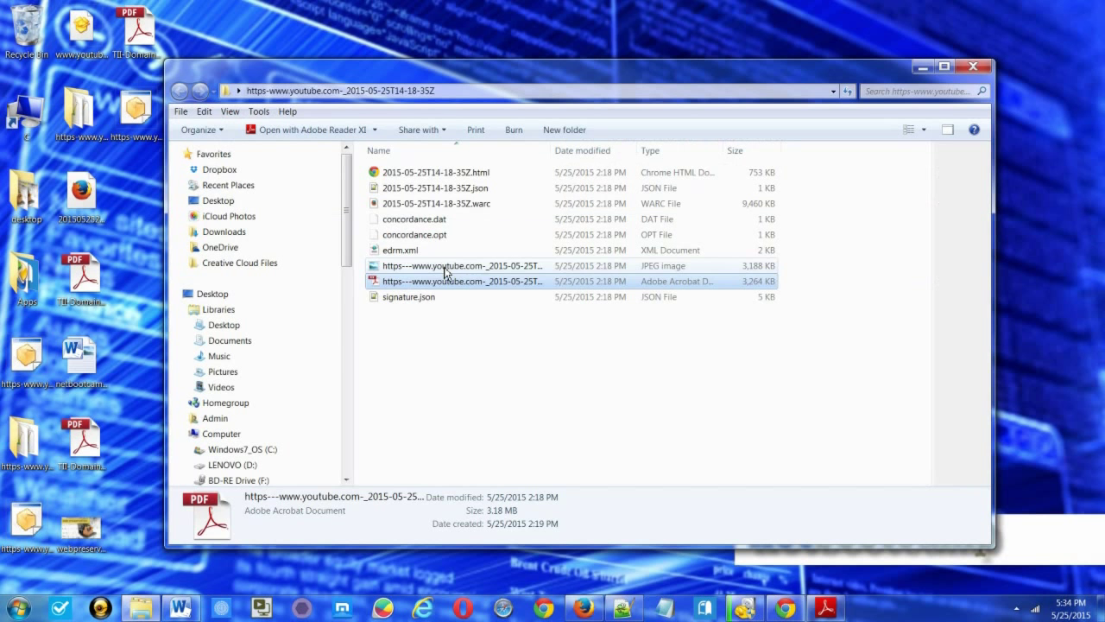
pyautogui.click(363, 239)
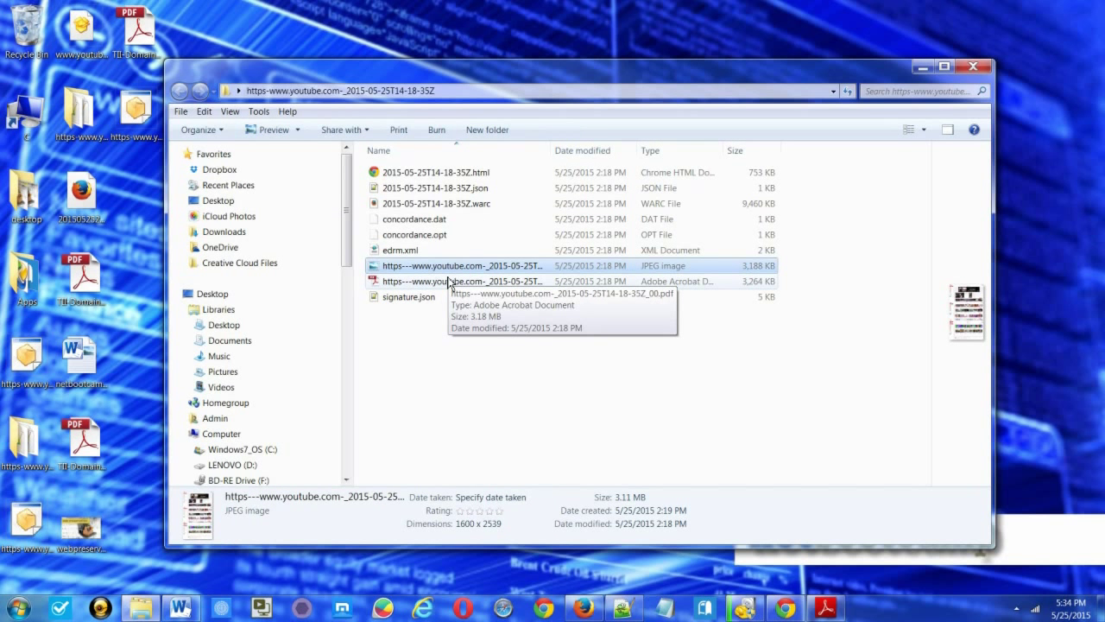
pyautogui.click(449, 283)
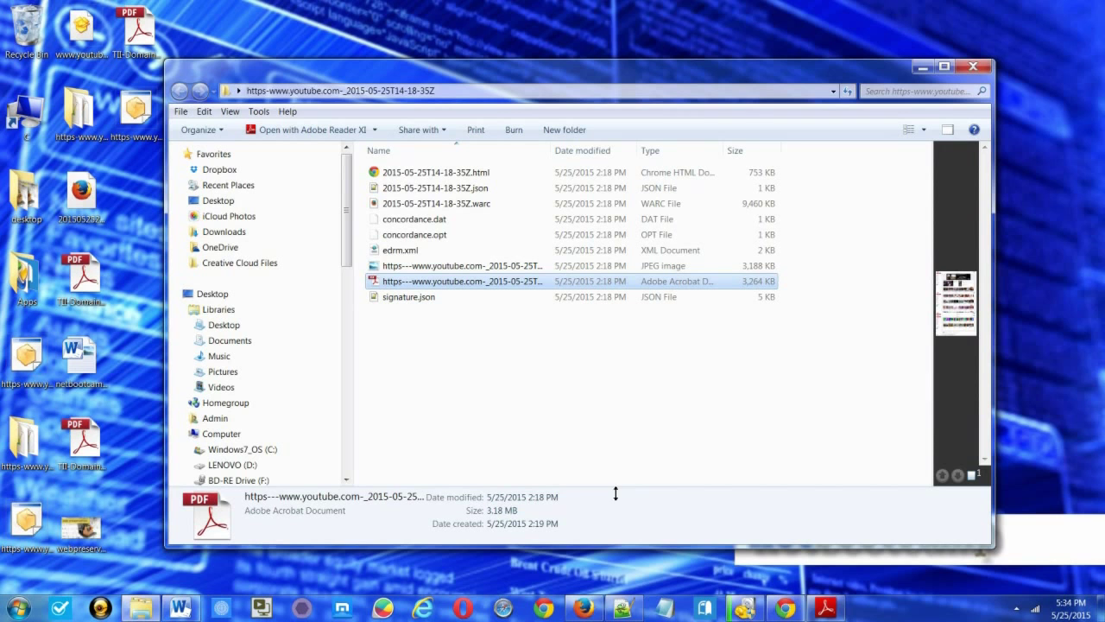
# Step: Select the YouTube PDF's capture timestamp and image file hash, then open the .warc file in Notepad++
pyautogui.click(826, 609)
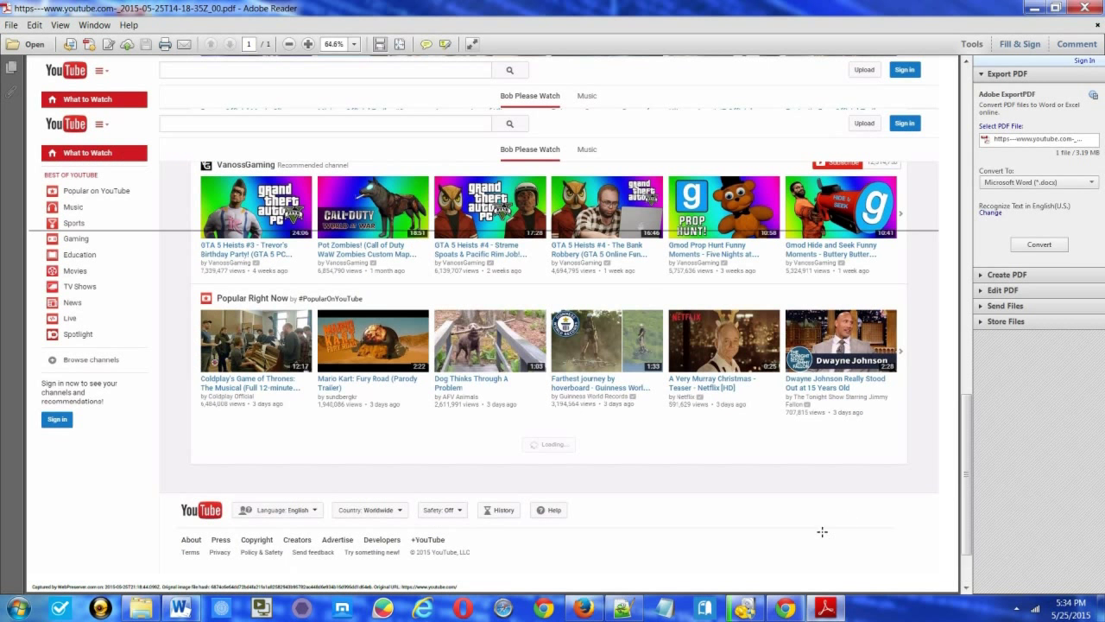
pyautogui.hotkey('ctrl', '=')
pyautogui.hotkey('ctrl', '=')
pyautogui.hotkey('ctrl', '=')
pyautogui.hotkey('ctrl', '=')
pyautogui.hotkey('ctrl', '=')
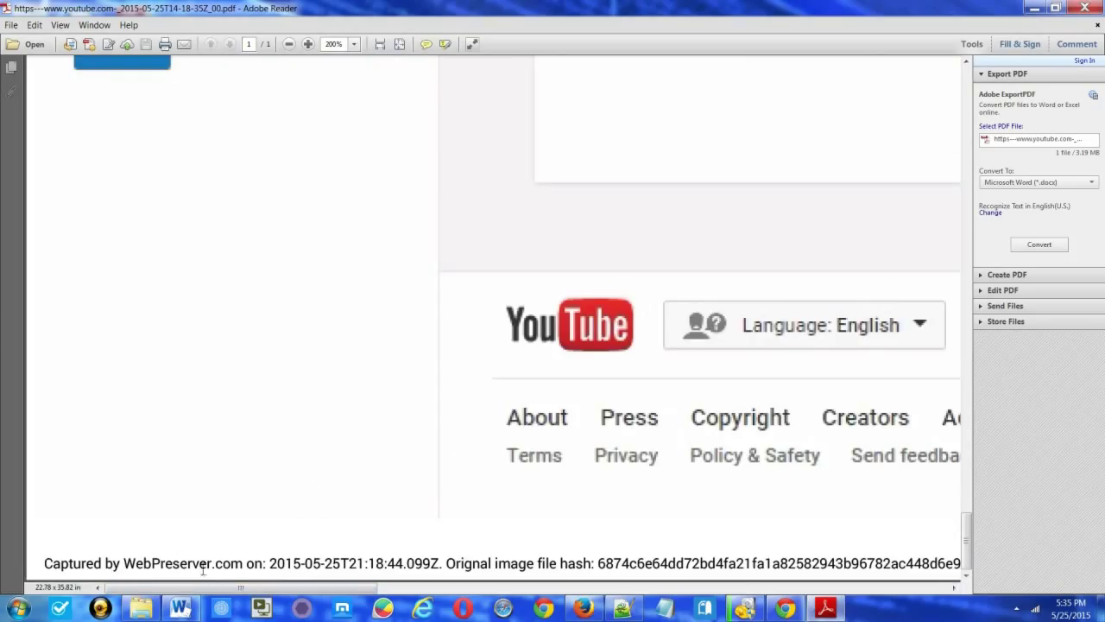
pyautogui.moveTo(271, 564); pyautogui.dragTo(447, 567)
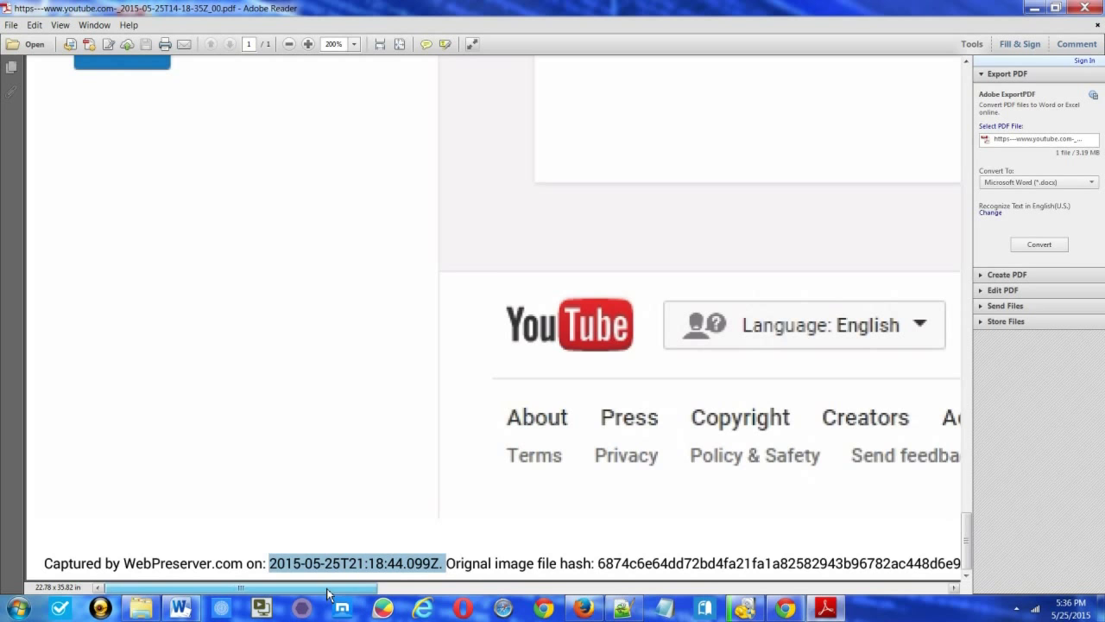
pyautogui.hscroll(3, 357, 591)
pyautogui.moveTo(277, 567); pyautogui.dragTo(231, 572)
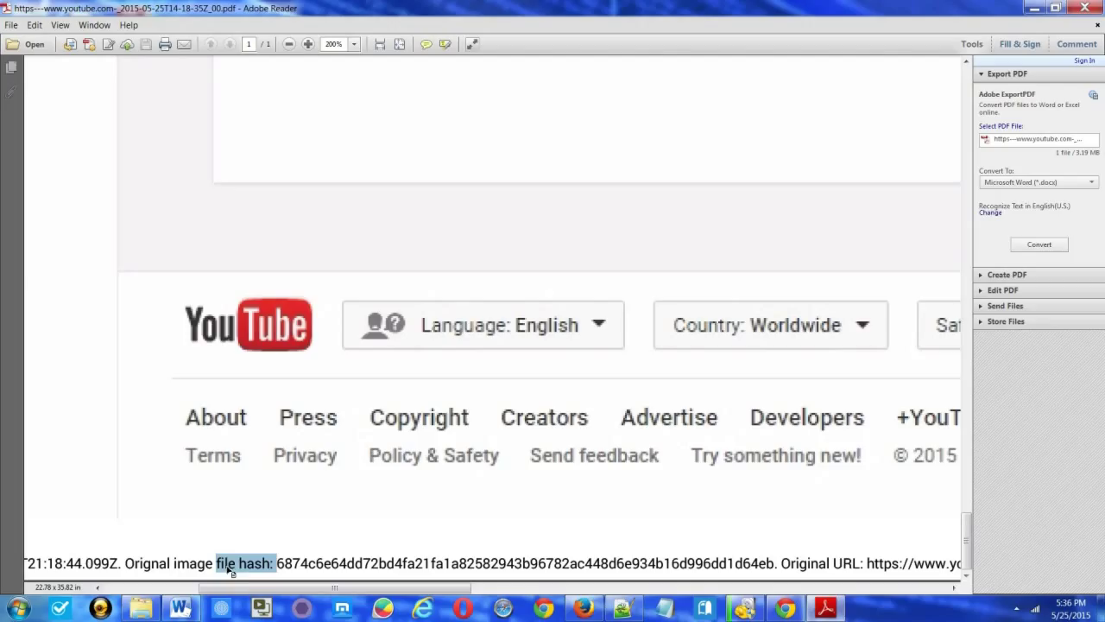
pyautogui.click(292, 544)
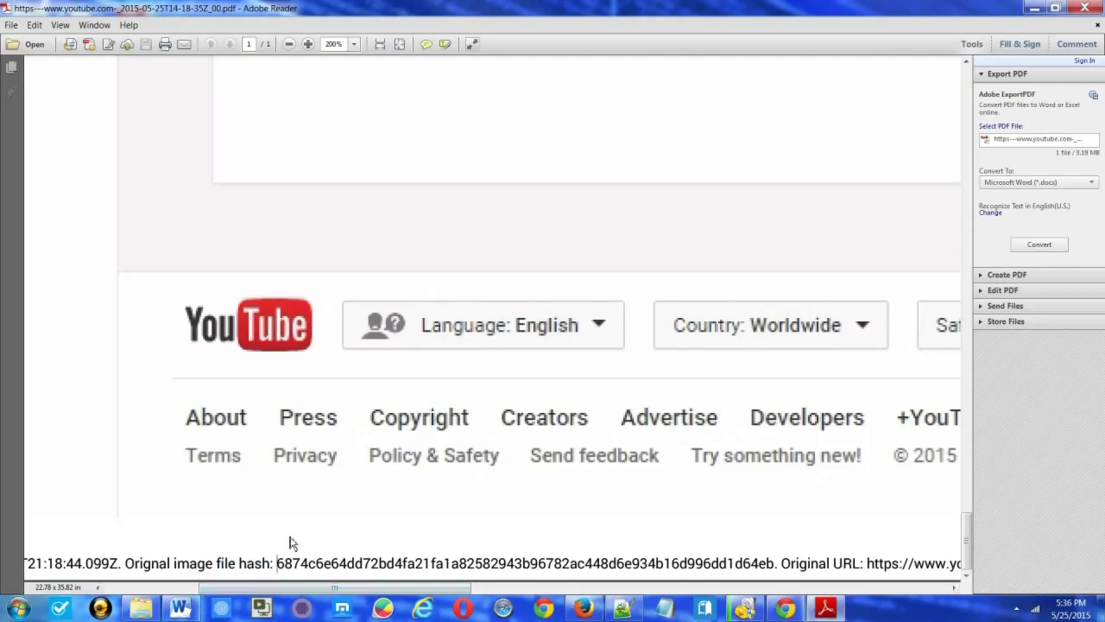
pyautogui.moveTo(278, 565); pyautogui.dragTo(776, 566)
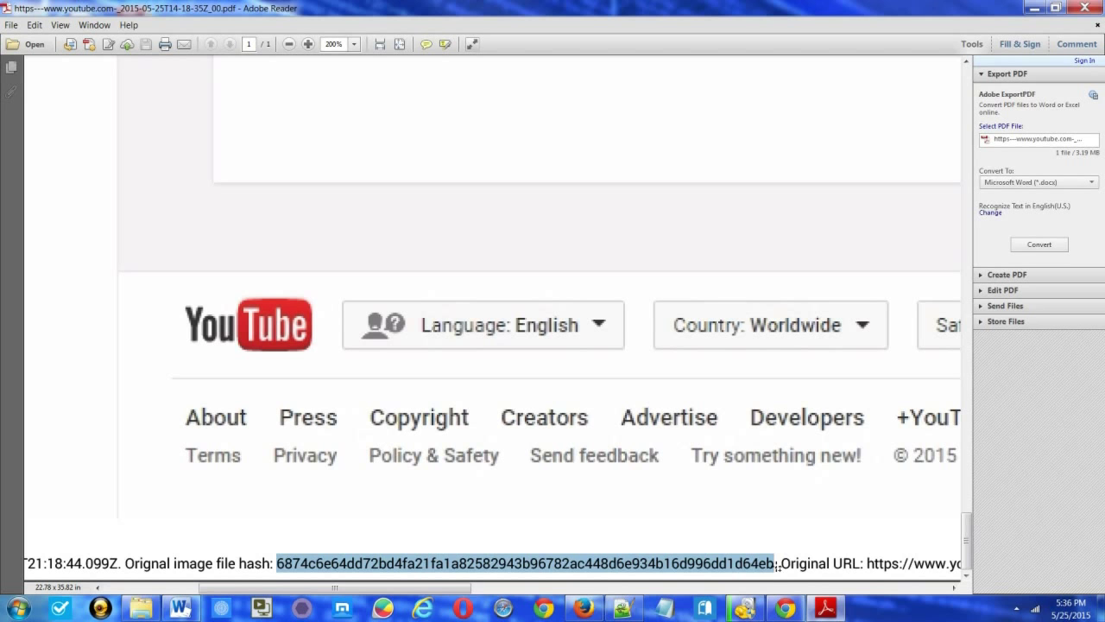
pyautogui.moveTo(455, 590); pyautogui.dragTo(580, 599)
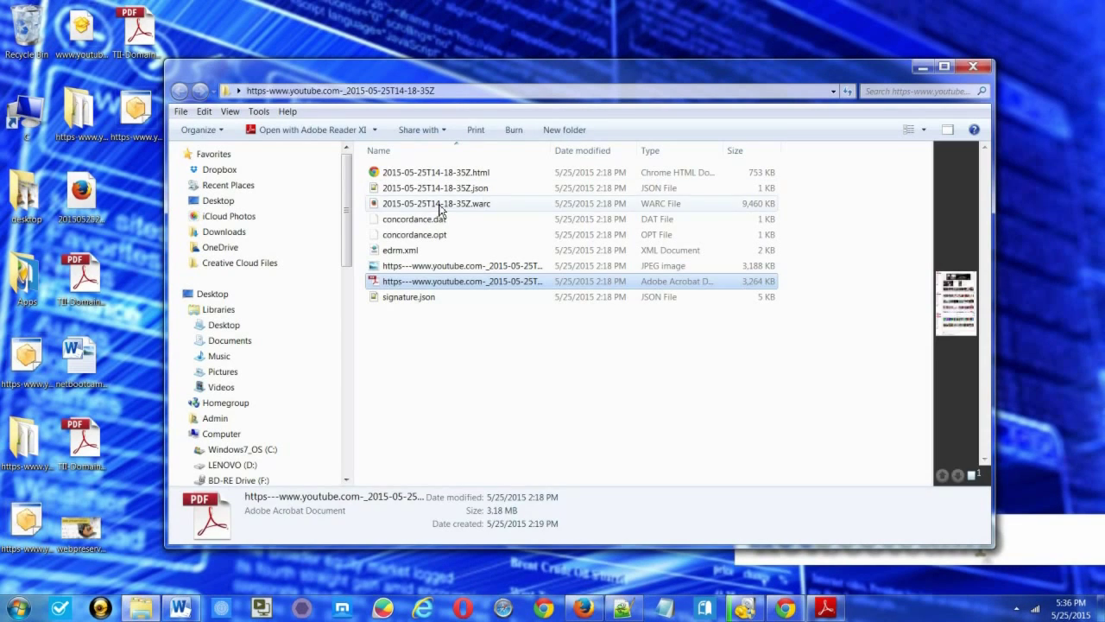
pyautogui.click(440, 206)
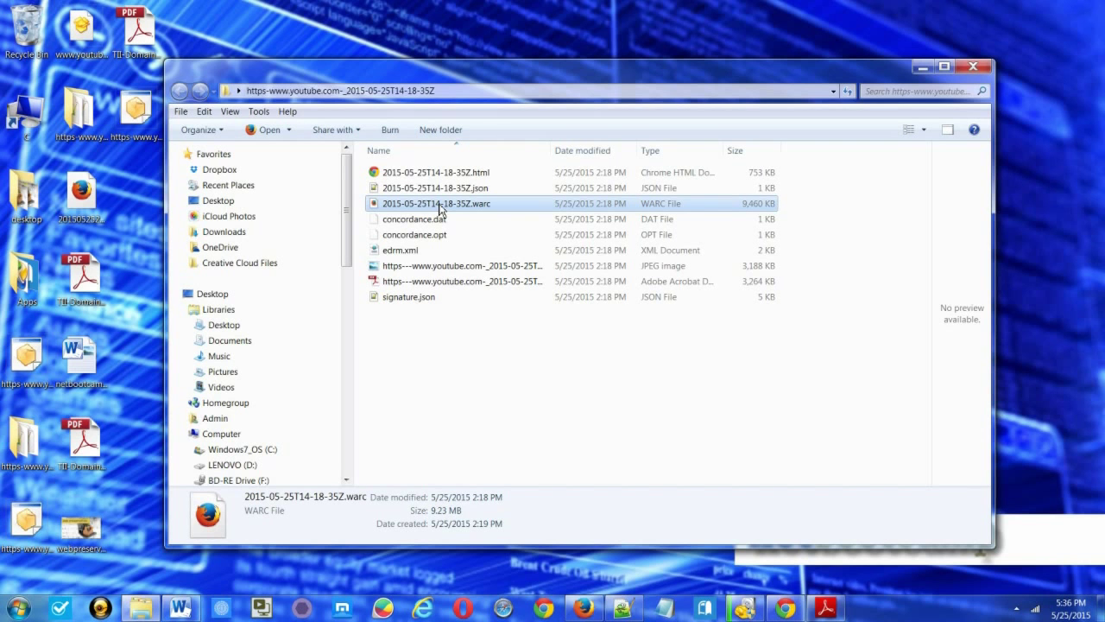
pyautogui.click(622, 608)
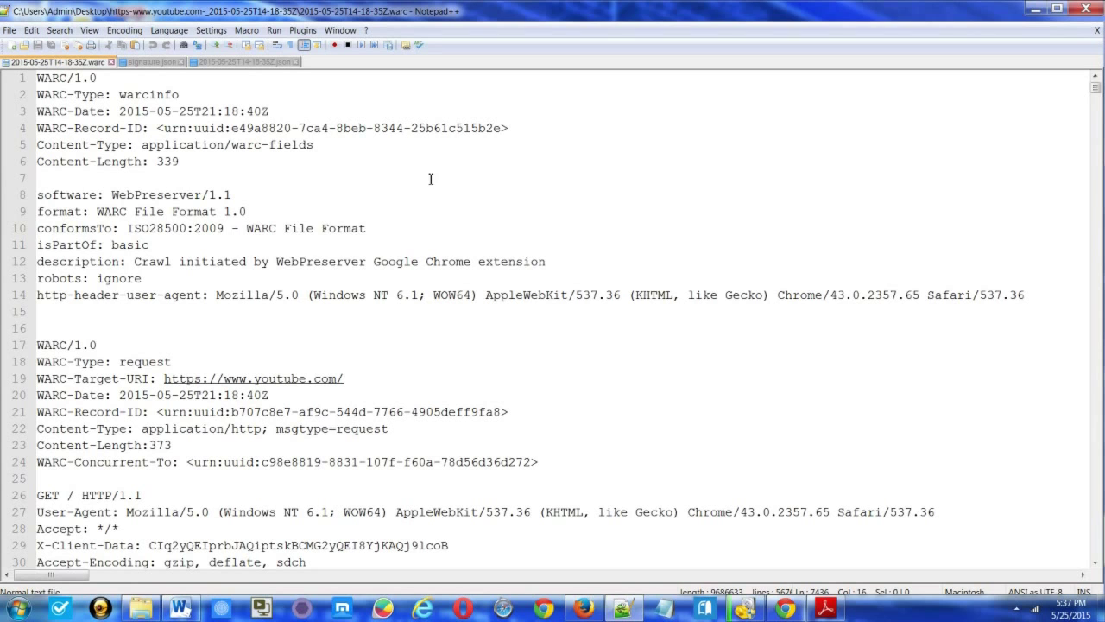
pyautogui.moveTo(587, 261); pyautogui.dragTo(2, 78)
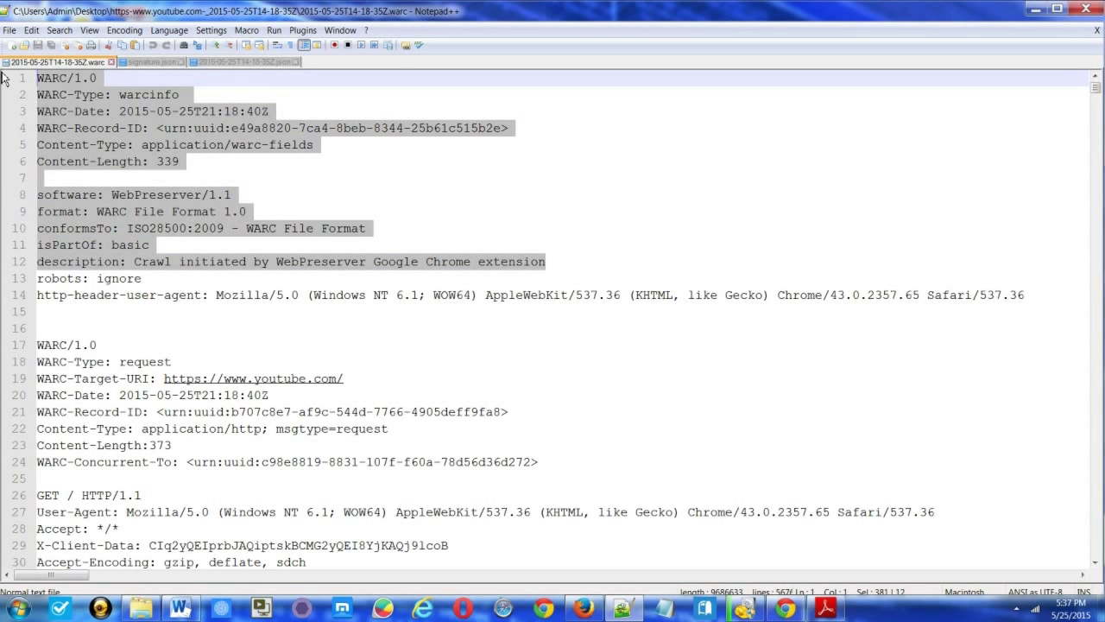
pyautogui.click(588, 257)
pyautogui.moveTo(572, 257); pyautogui.dragTo(302, 262)
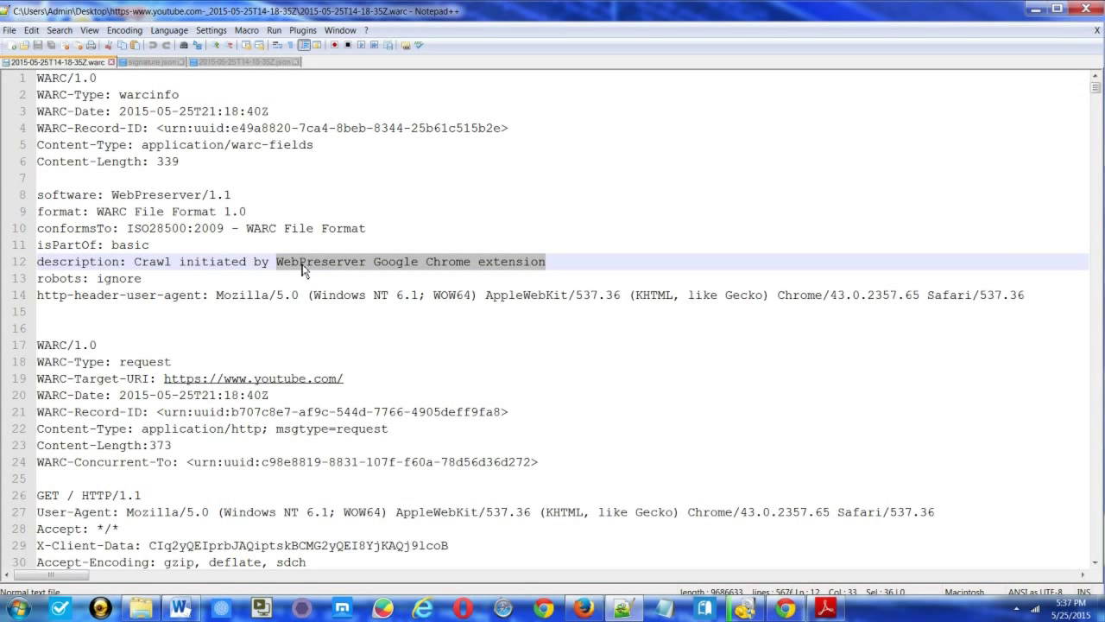
pyautogui.scroll(-4, 477, 339)
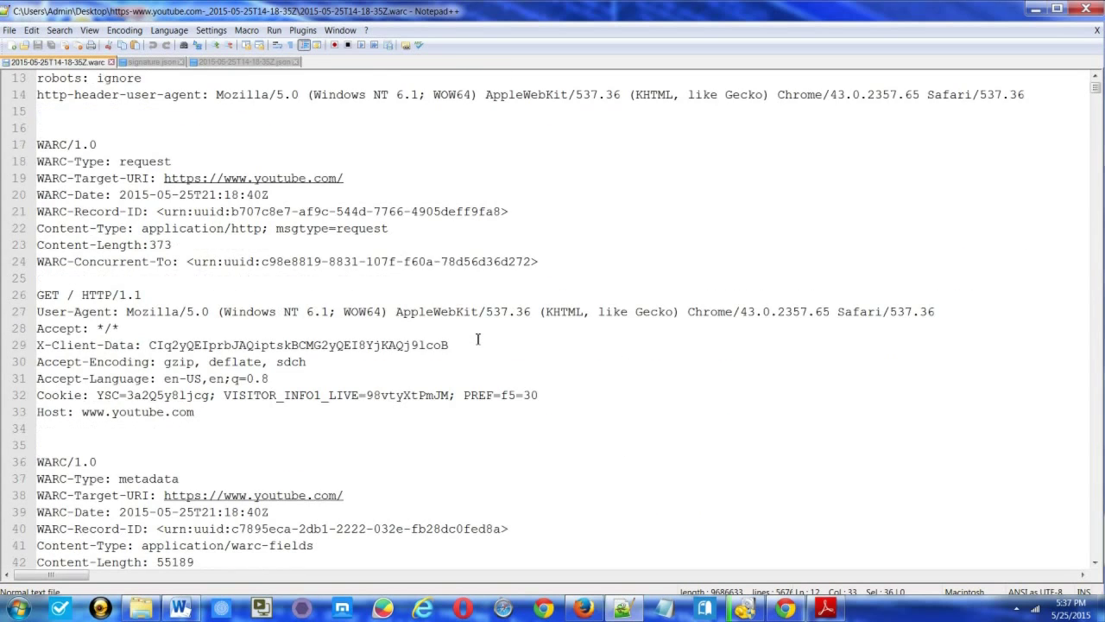
pyautogui.moveTo(158, 298); pyautogui.dragTo(23, 290)
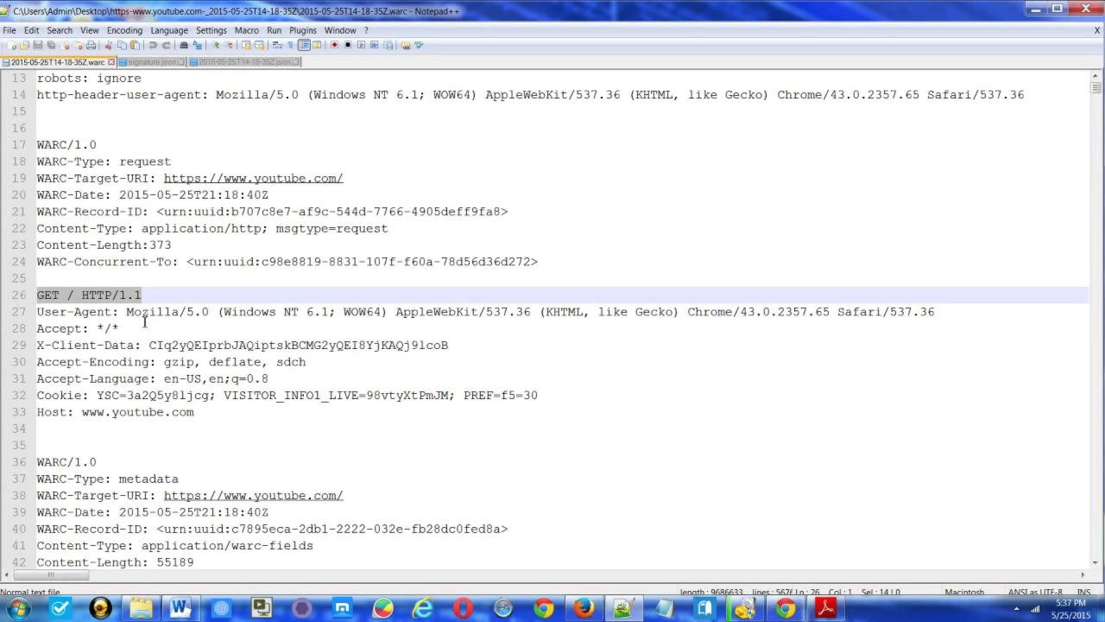
pyautogui.scroll(-3, 328, 422)
pyautogui.scroll(-10, 421, 372)
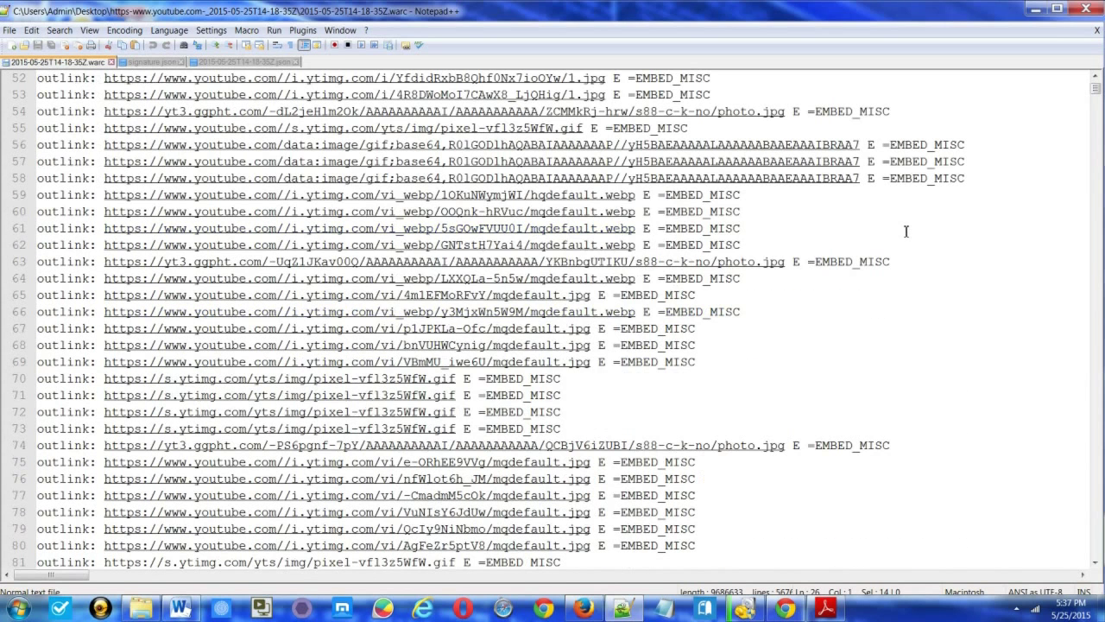
# Step: Find 'last-modifie' in the WARC and open the archived mqdefault.jpg URL in Chrome
pyautogui.hotkey('ctrl', 'f')
pyautogui.write('la')
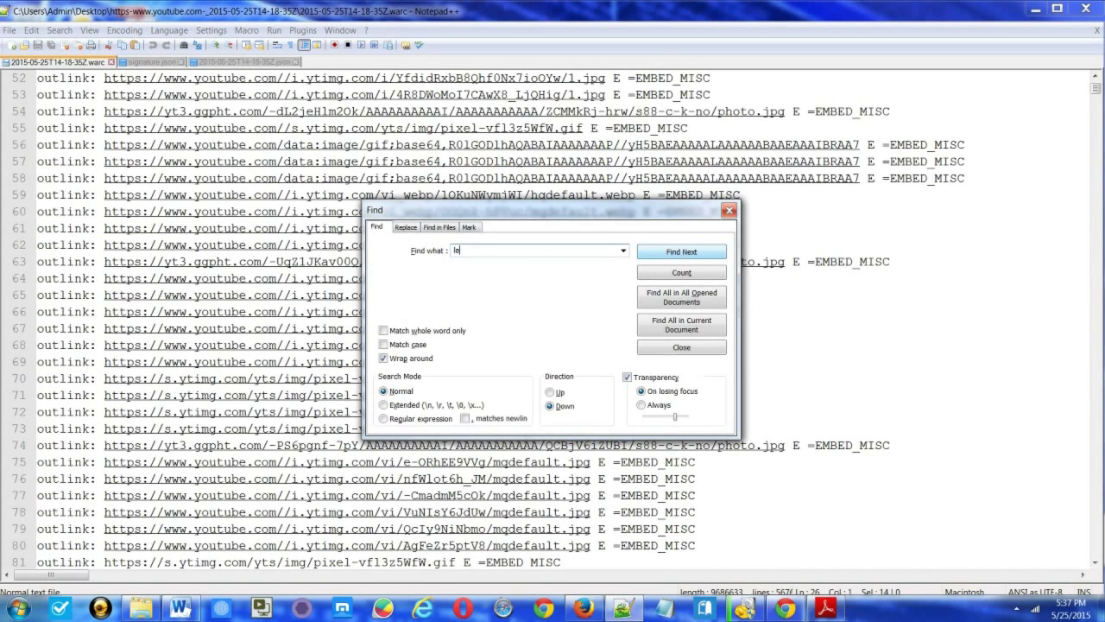
pyautogui.write('st-modified')
pyautogui.press('Return')
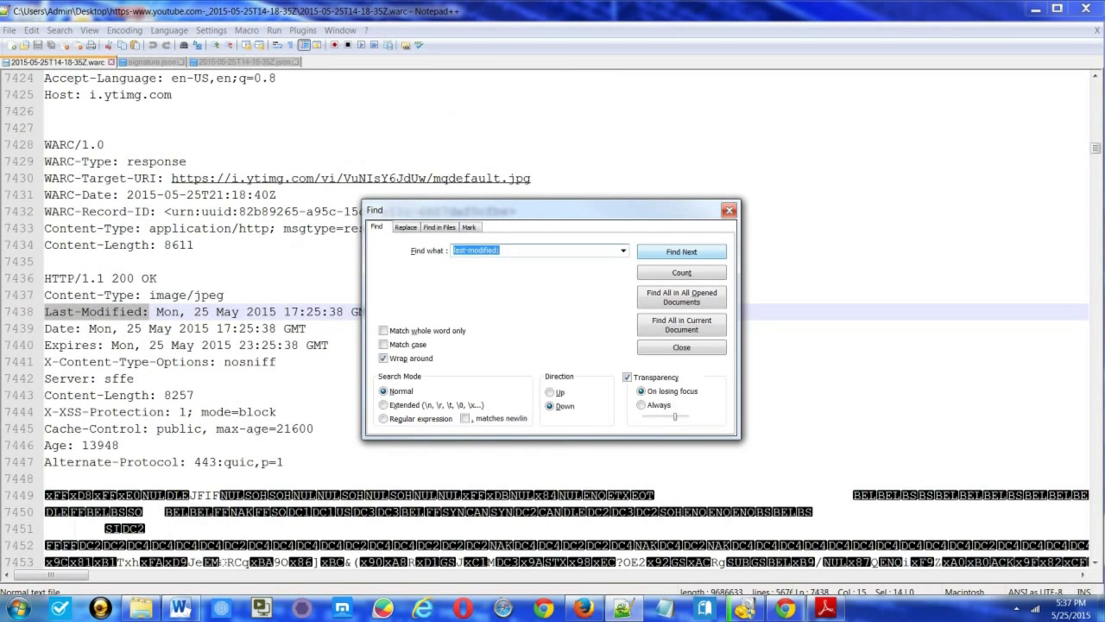
pyautogui.click(730, 210)
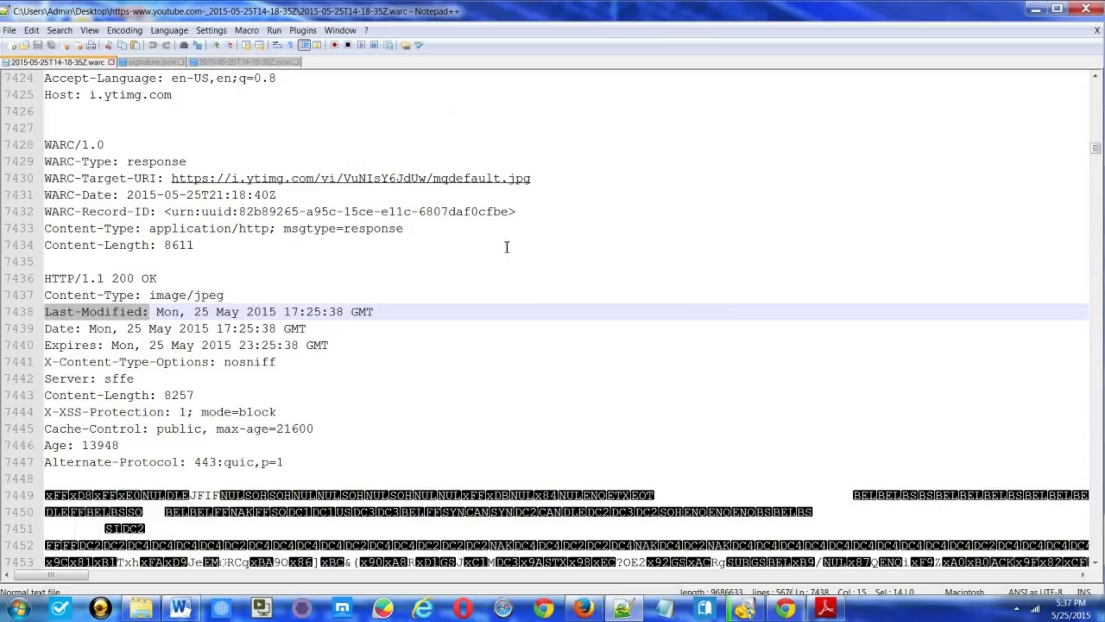
pyautogui.doubleClick(494, 179)
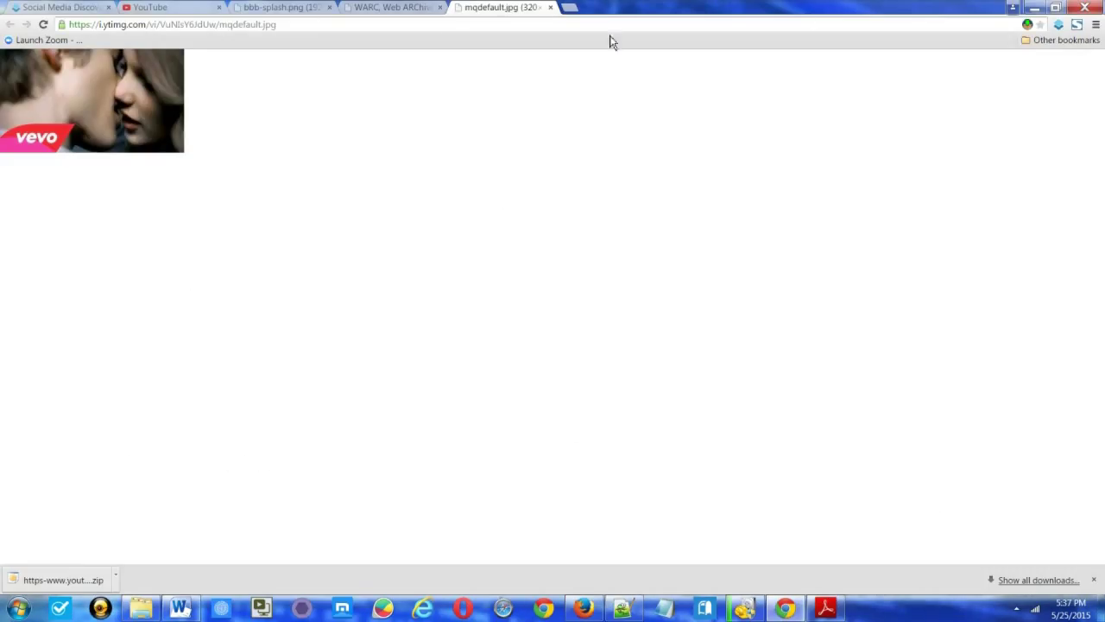
# Step: Back in Notepad++, select the Last-Modified, Date and WARC-Date header lines
pyautogui.click(621, 608)
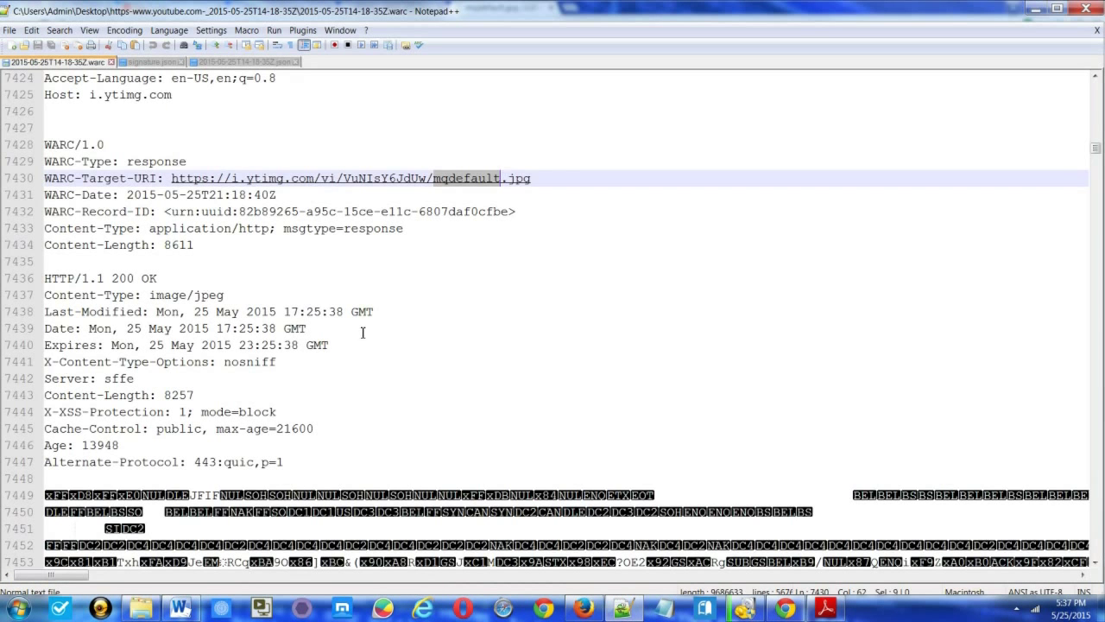
pyautogui.moveTo(407, 328); pyautogui.dragTo(41, 316)
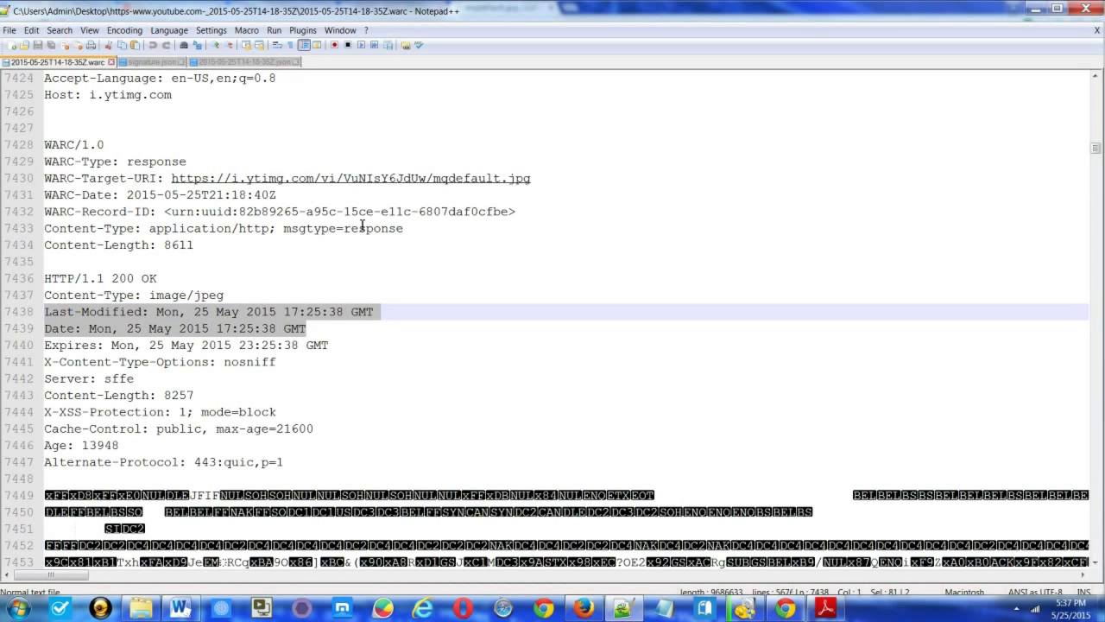
pyautogui.moveTo(465, 228); pyautogui.dragTo(3, 197)
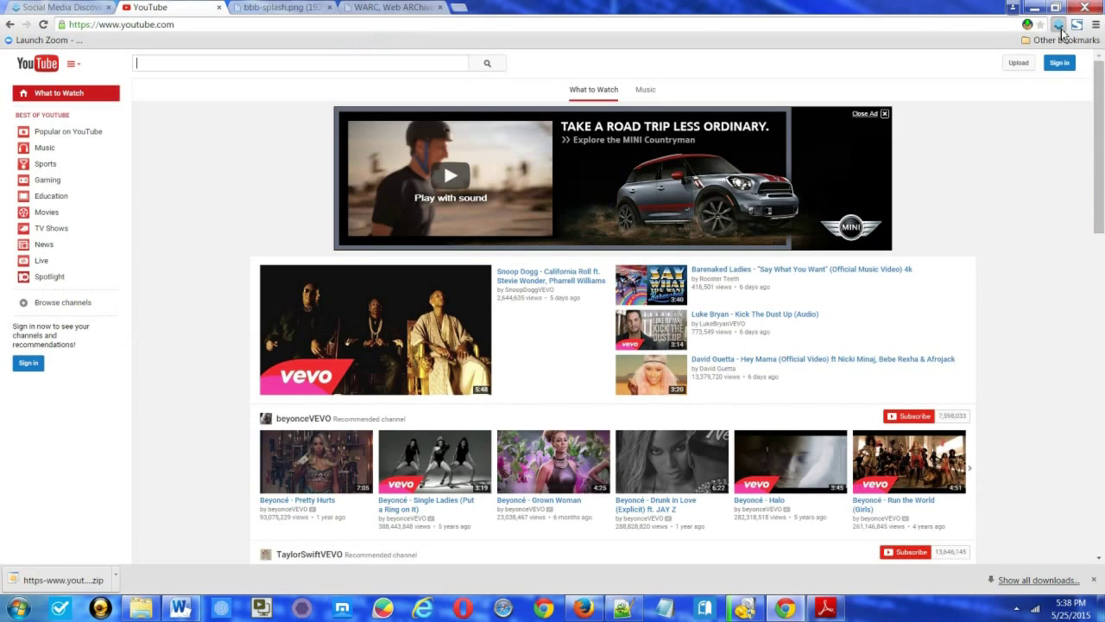
# Step: Open the WebPreserver dashboard inbox and view the YouTube capture's comments and details
pyautogui.click(1058, 25)
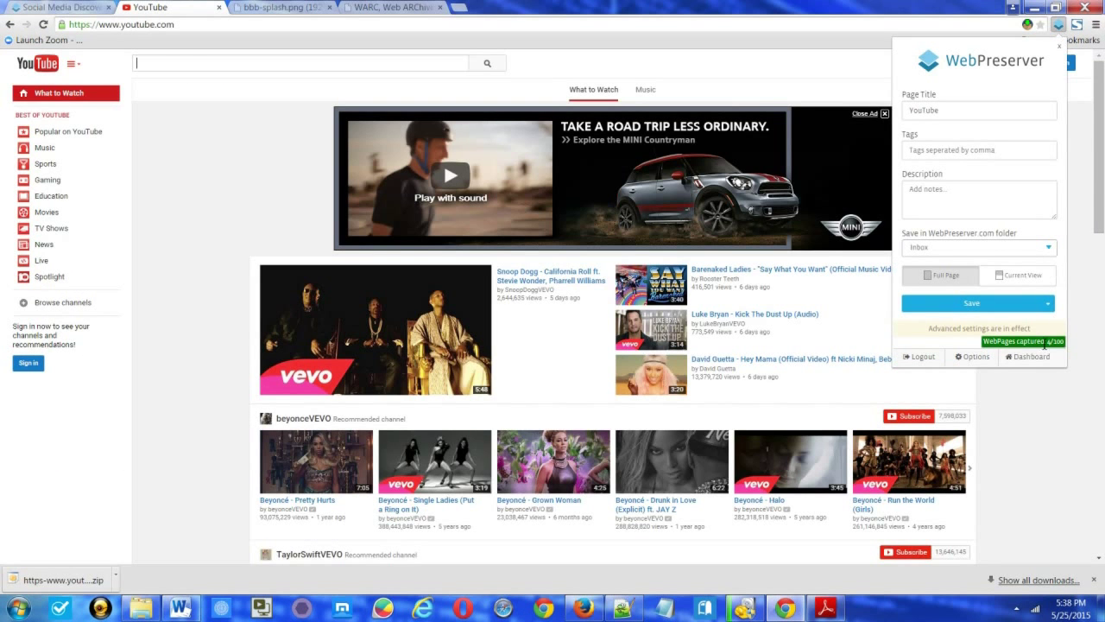
pyautogui.click(1039, 361)
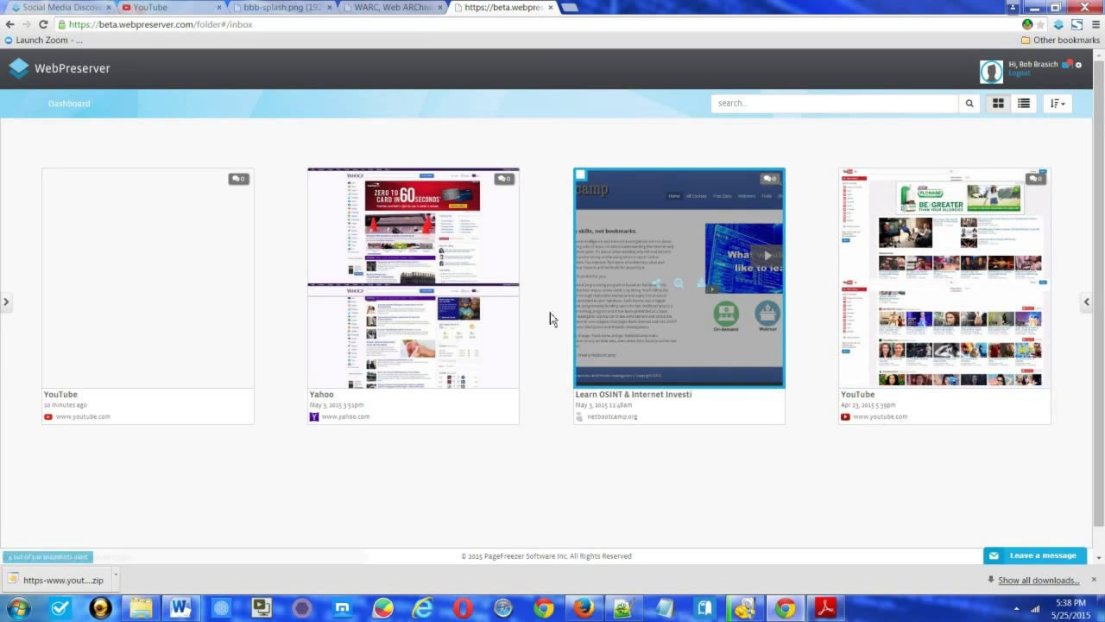
pyautogui.moveTo(202, 353)
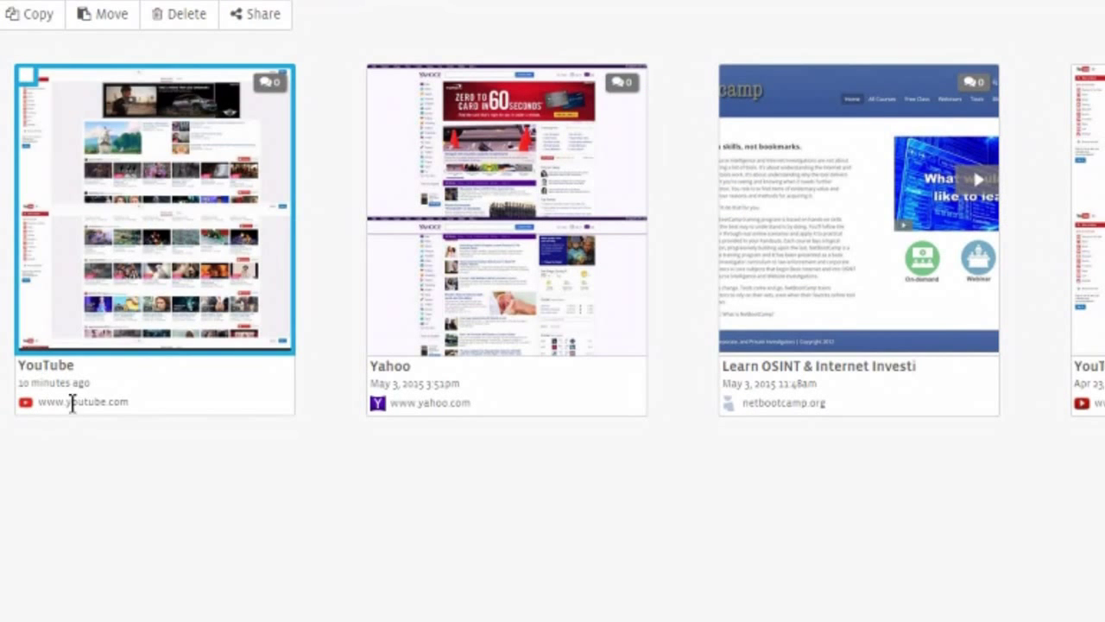
pyautogui.moveTo(148, 190)
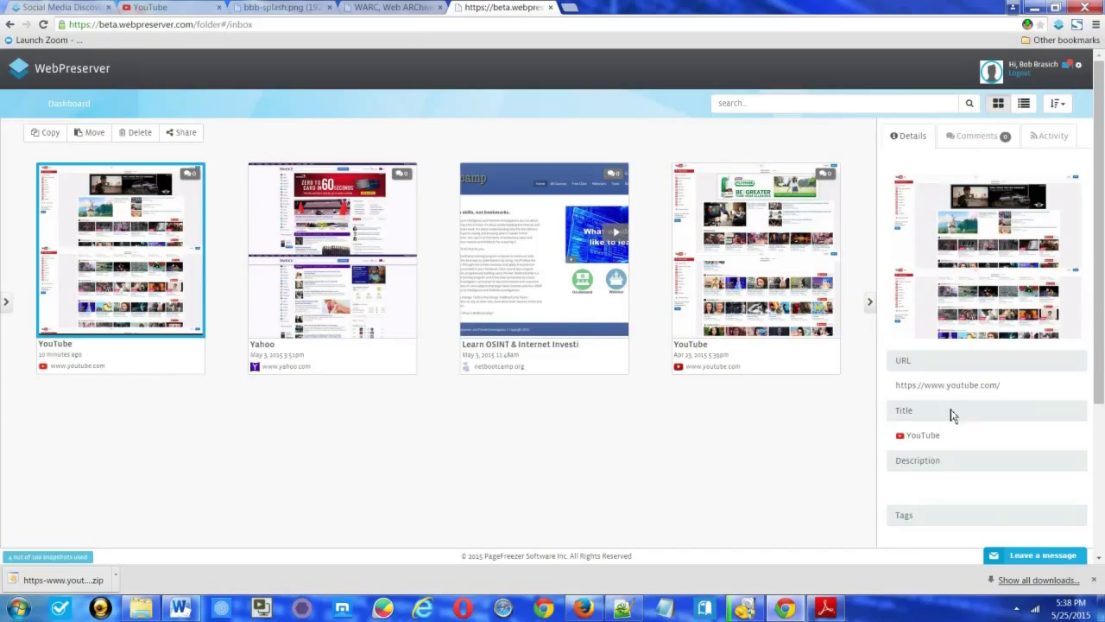
pyautogui.click(968, 141)
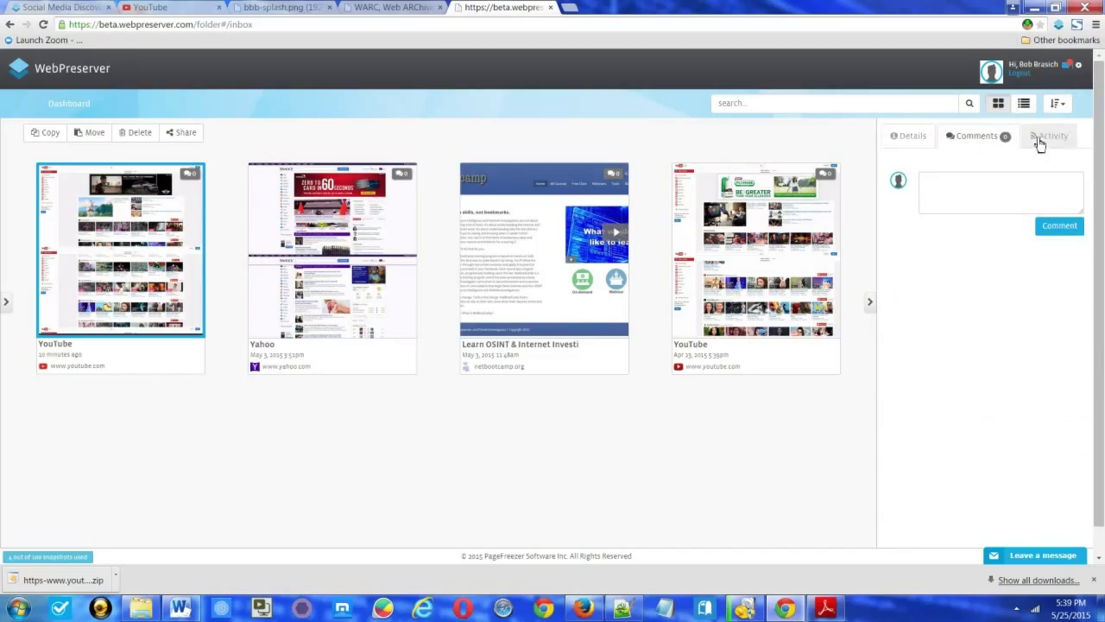
pyautogui.click(910, 141)
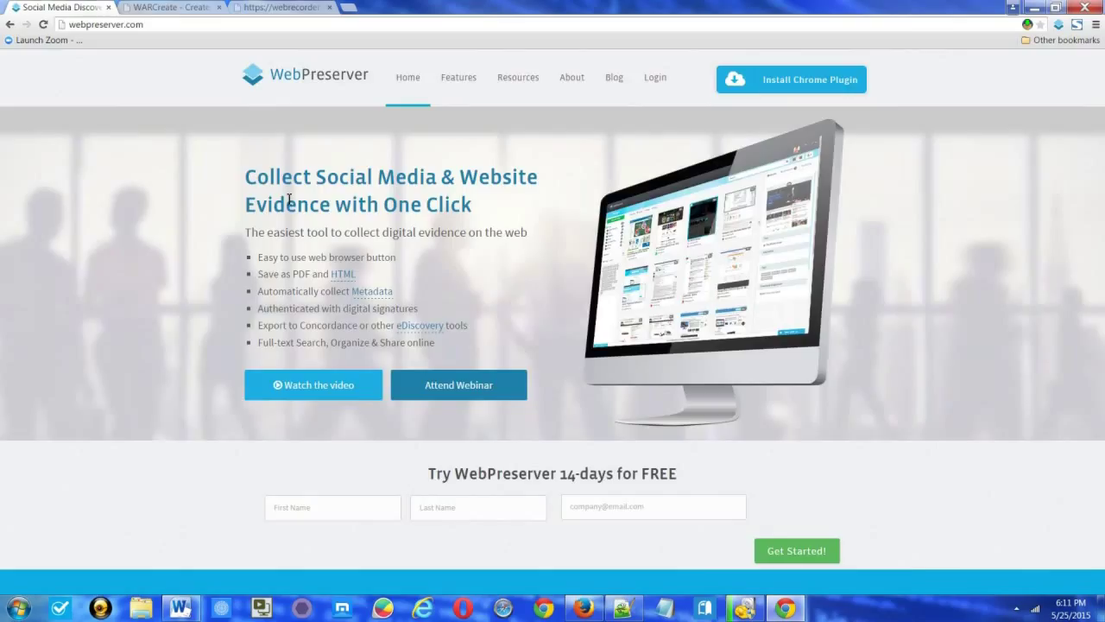
# Step: Switch from the WARCreate page to the webrecorder.io YouTube recording
pyautogui.click(177, 14)
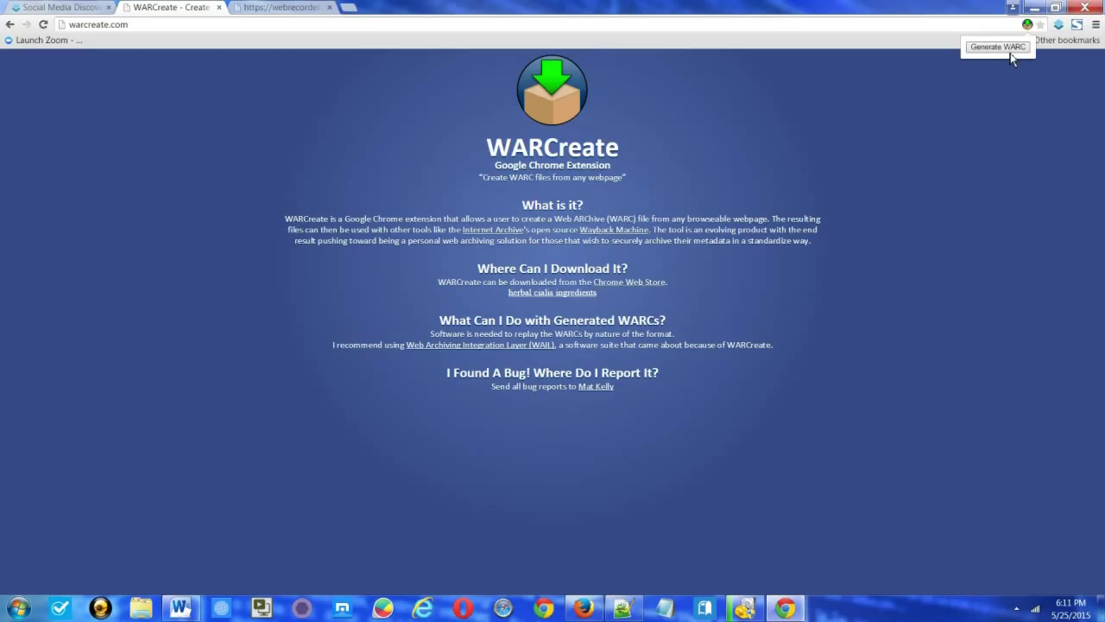
pyautogui.click(274, 11)
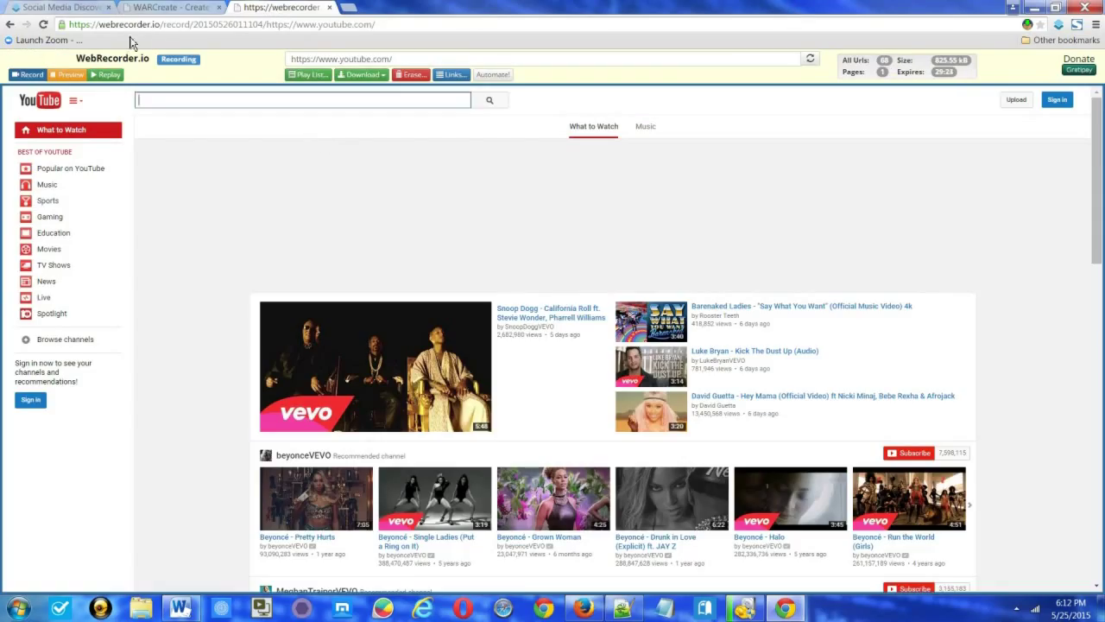
# Step: Download the YouTube recording as a Web Archive (WARC) file
pyautogui.click(364, 76)
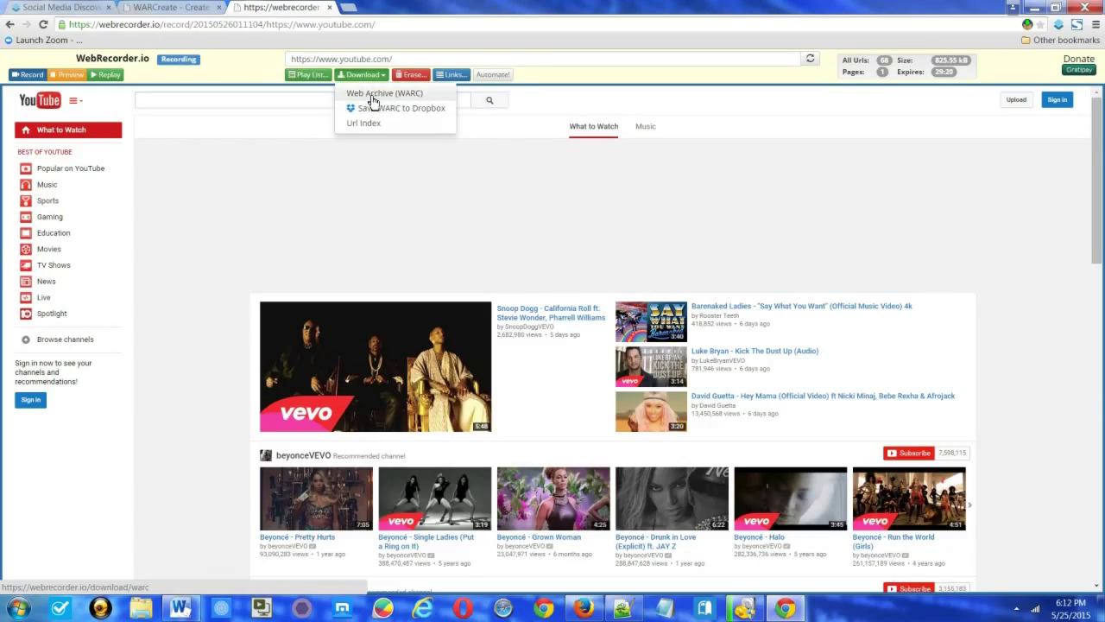
pyautogui.click(373, 95)
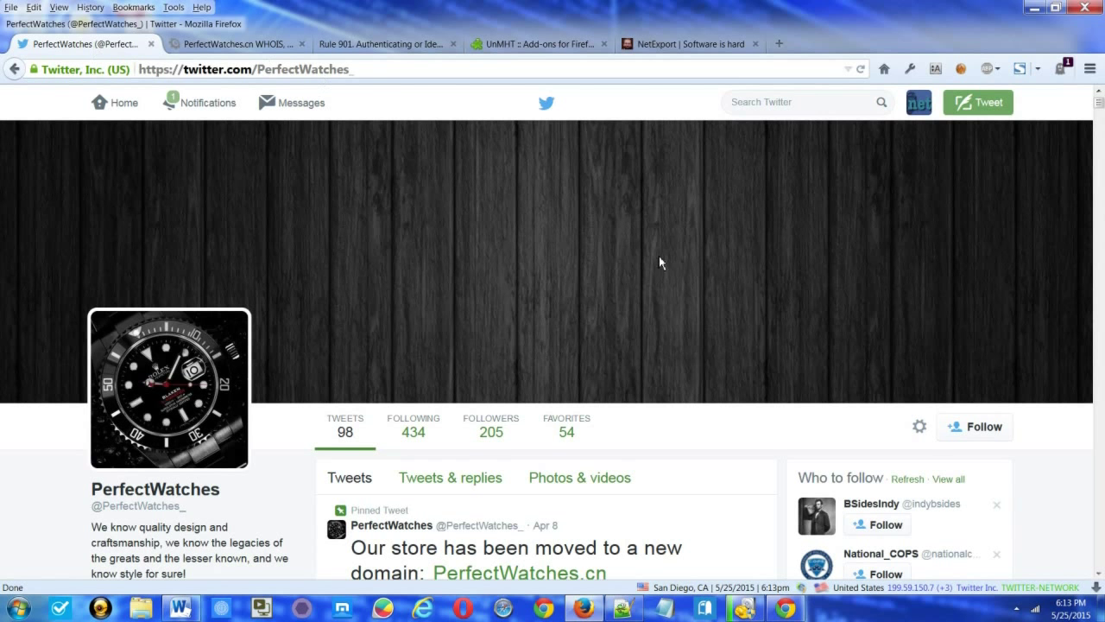
# Step: Review the UnMHT add-on page, highlighting the text and graphics part of its description
pyautogui.click(544, 48)
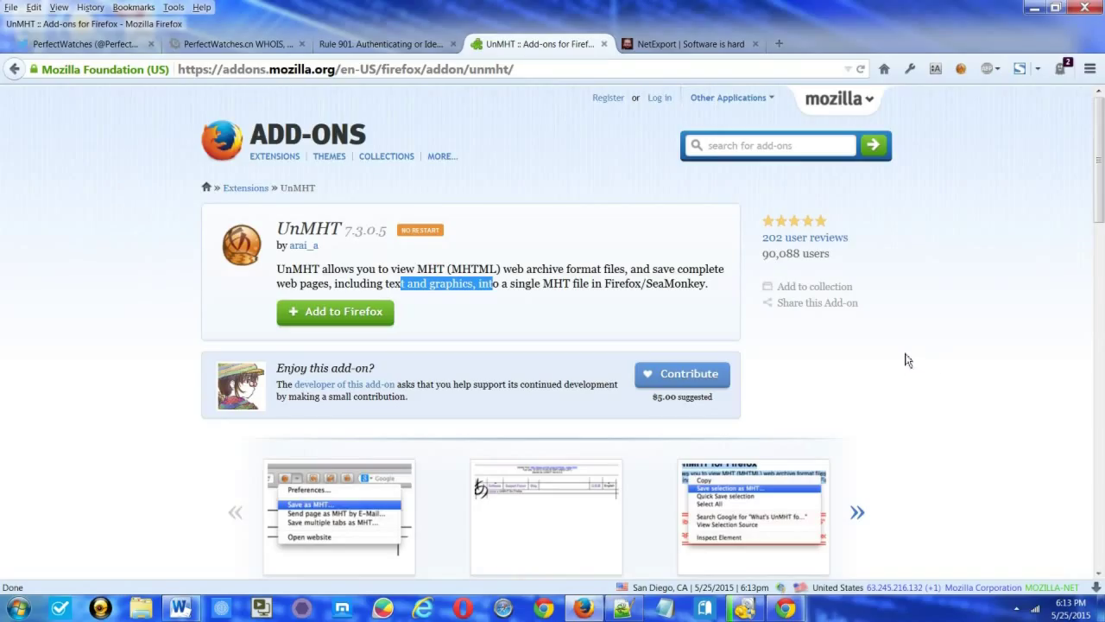
pyautogui.click(562, 325)
pyautogui.moveTo(386, 286); pyautogui.dragTo(475, 287)
# Step: Return to the PerfectWatches Twitter profile and check the UnMHT page-saving options without choosing one
pyautogui.click(68, 43)
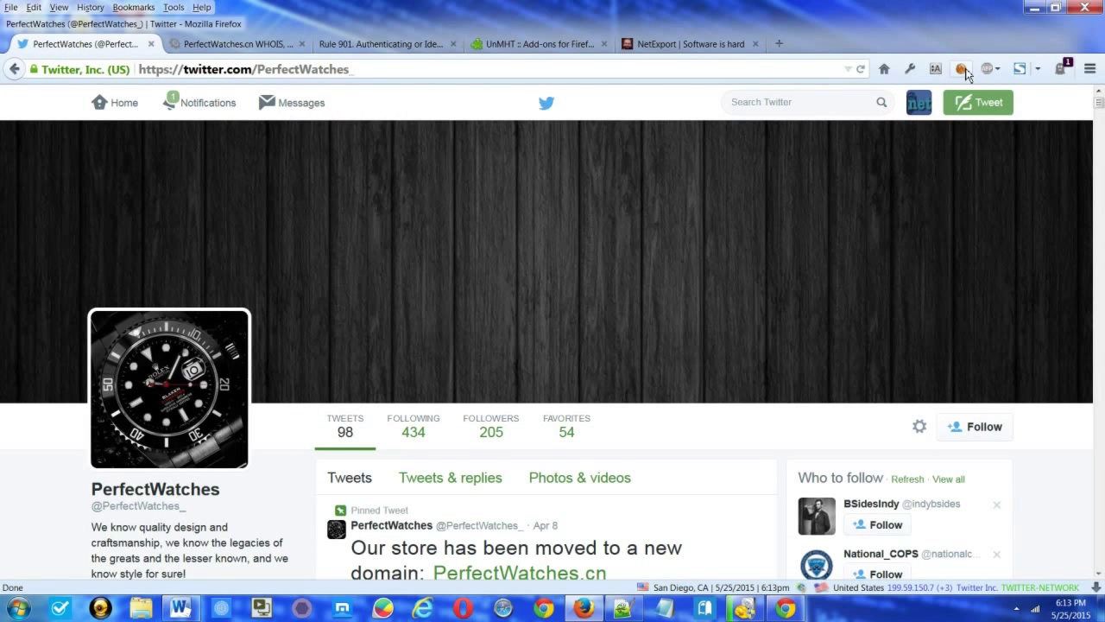
pyautogui.click(962, 69)
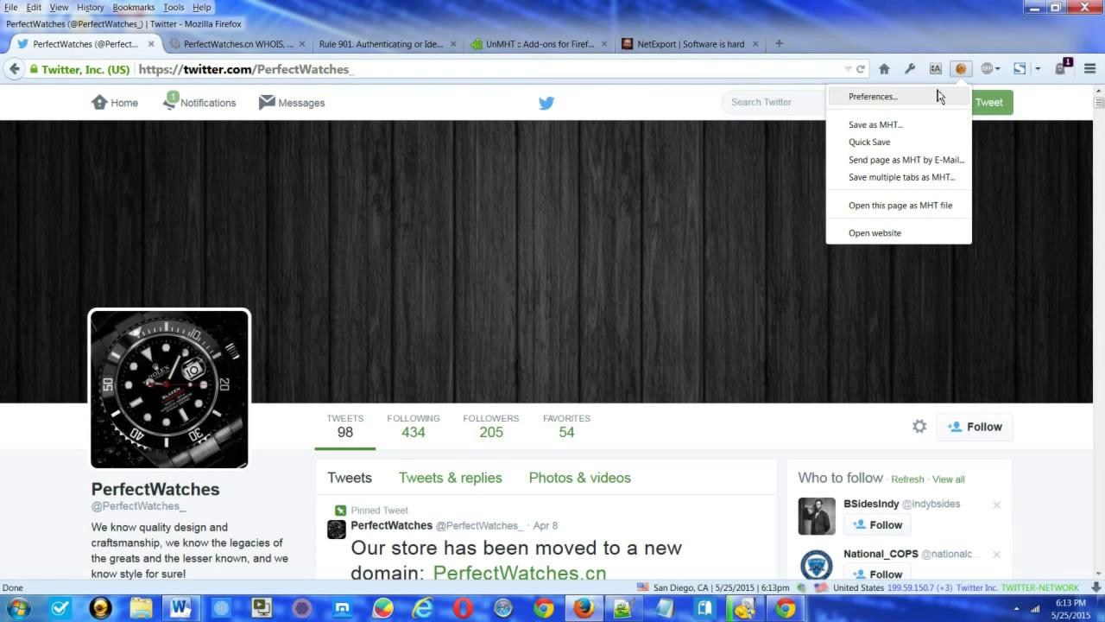
pyautogui.click(993, 155)
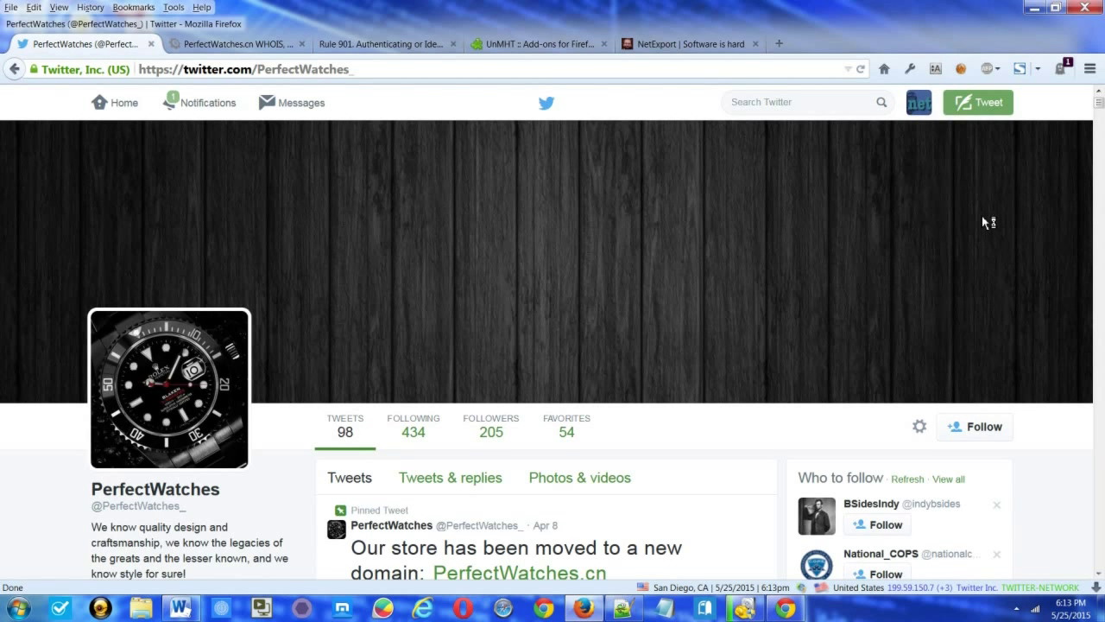
# Step: Scroll the PerfectWatches timeline down to its oldest tweet, the Oct 7 discount-code post
pyautogui.scroll(-20, 988, 223)
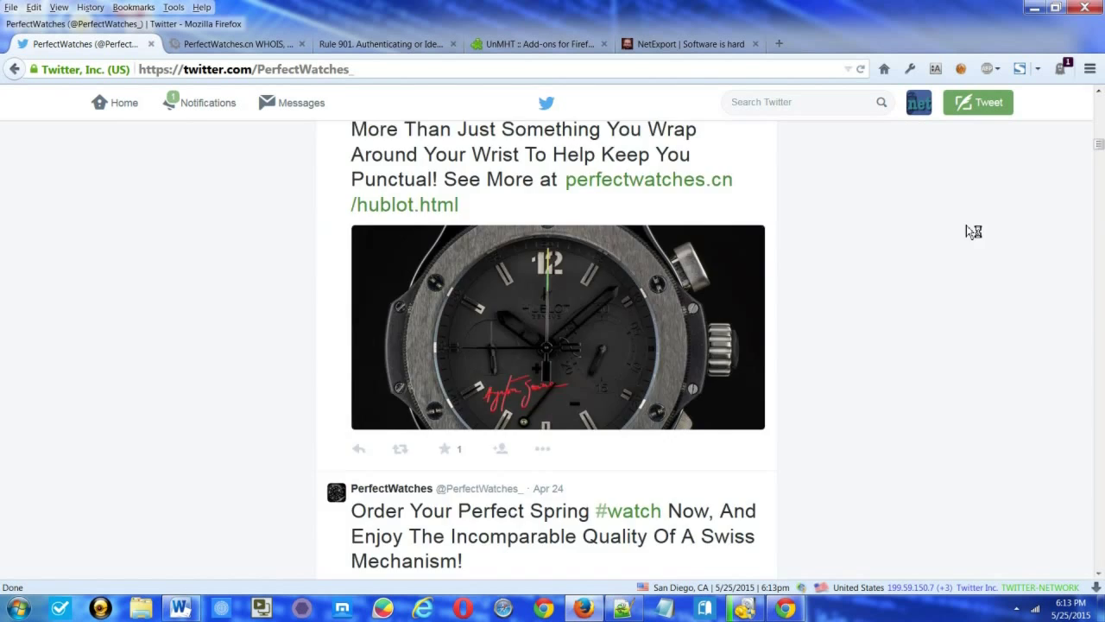
pyautogui.scroll(-15, 978, 226)
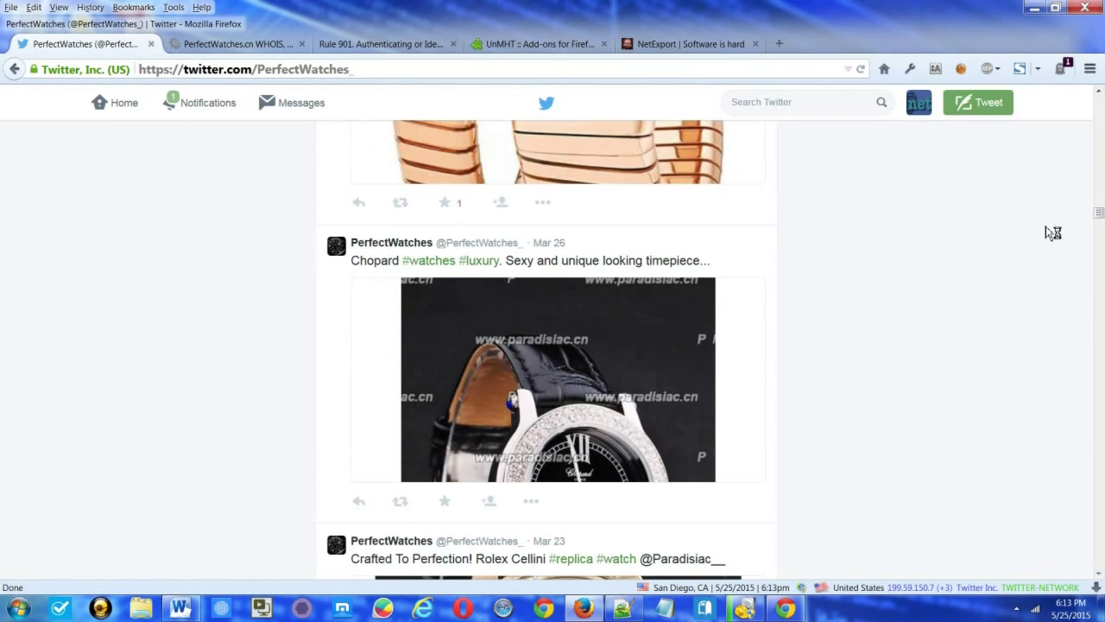
pyautogui.moveTo(1096, 216); pyautogui.dragTo(1070, 516)
pyautogui.scroll(-15, 1027, 535)
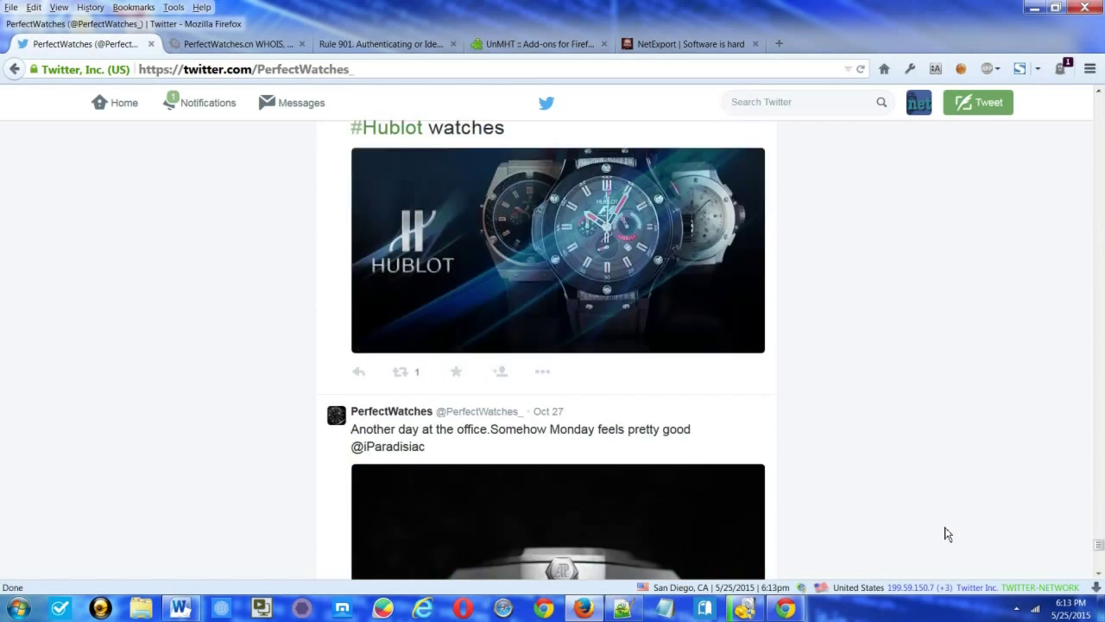
pyautogui.scroll(-10, 947, 534)
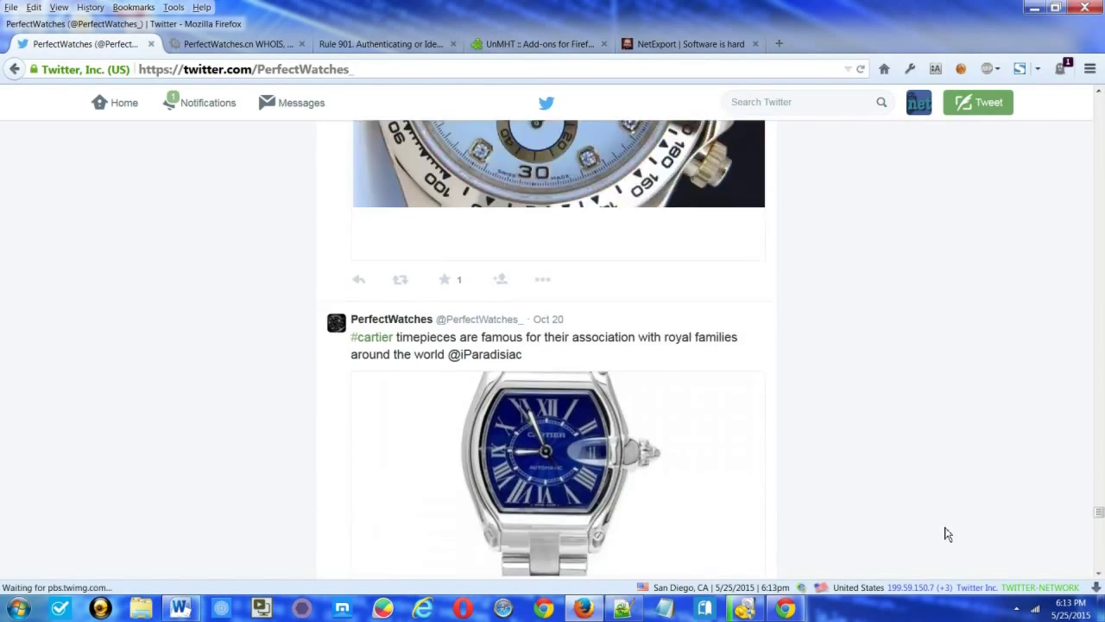
pyautogui.scroll(-20, 947, 534)
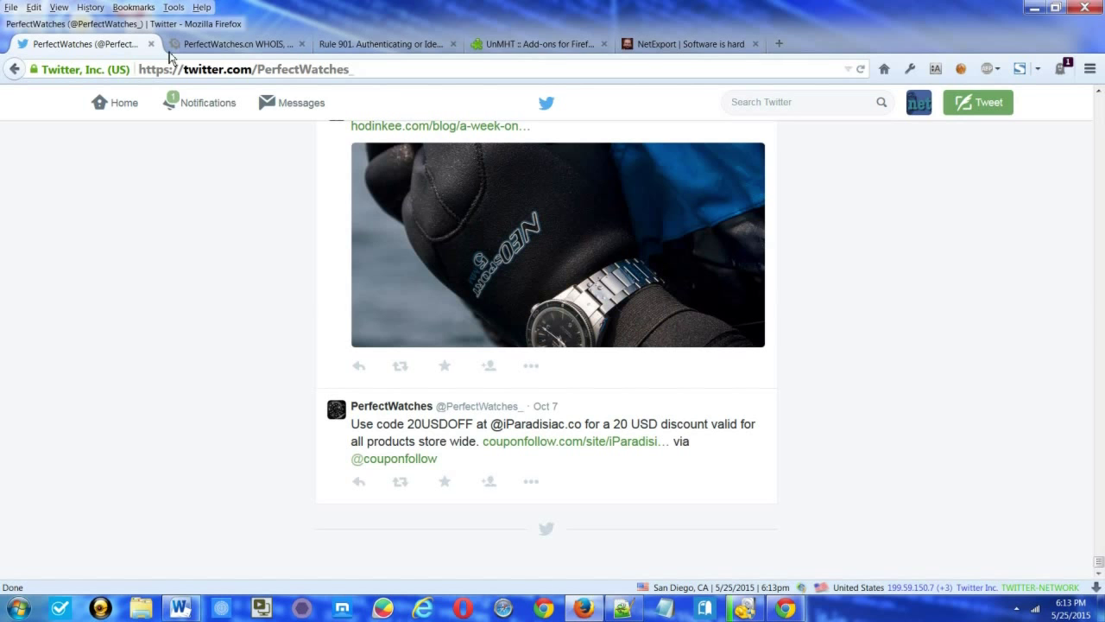
# Step: Save the PerfectWatches Twitter page as an MHT file on the Desktop using UnMHT
pyautogui.click(960, 69)
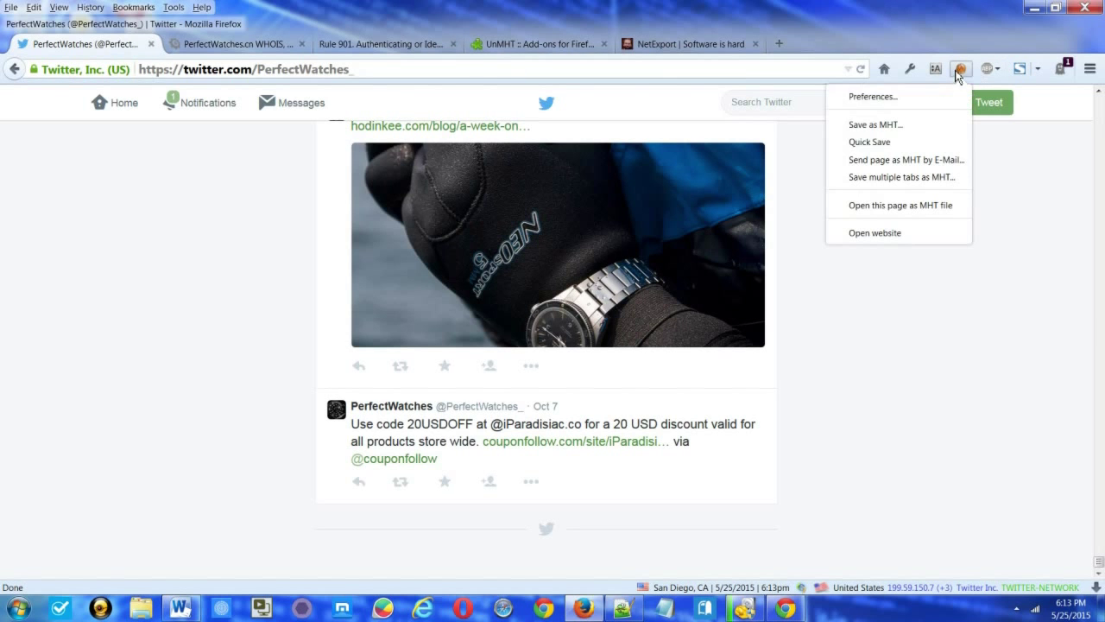
pyautogui.click(904, 138)
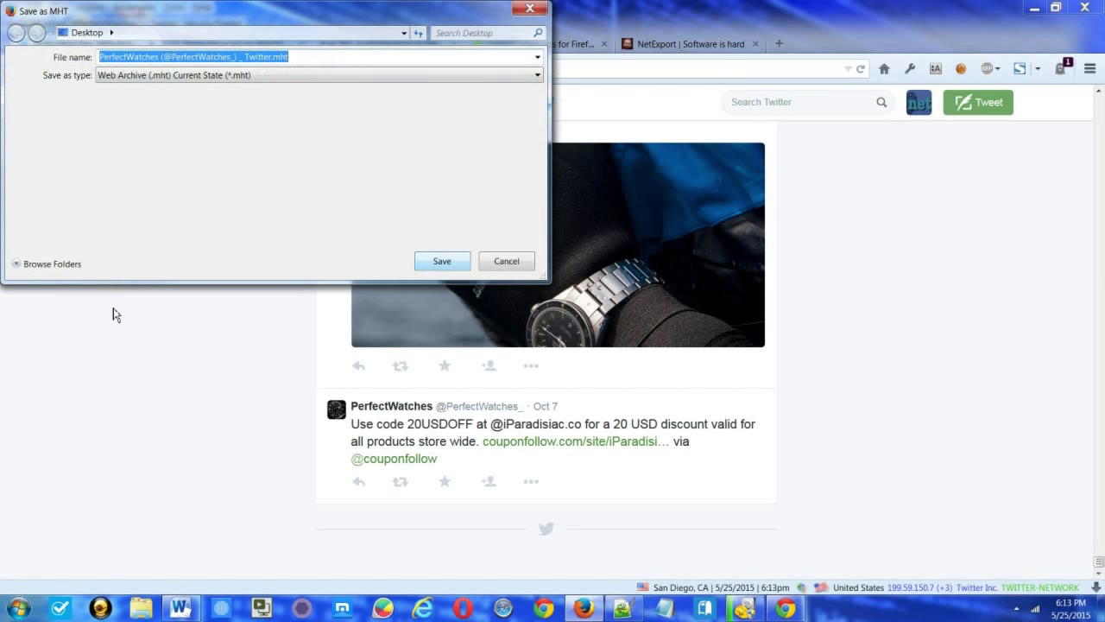
pyautogui.click(439, 264)
# Step: Scroll through the saved .mht copy to check its contents
pyautogui.scroll(-10, 801, 257)
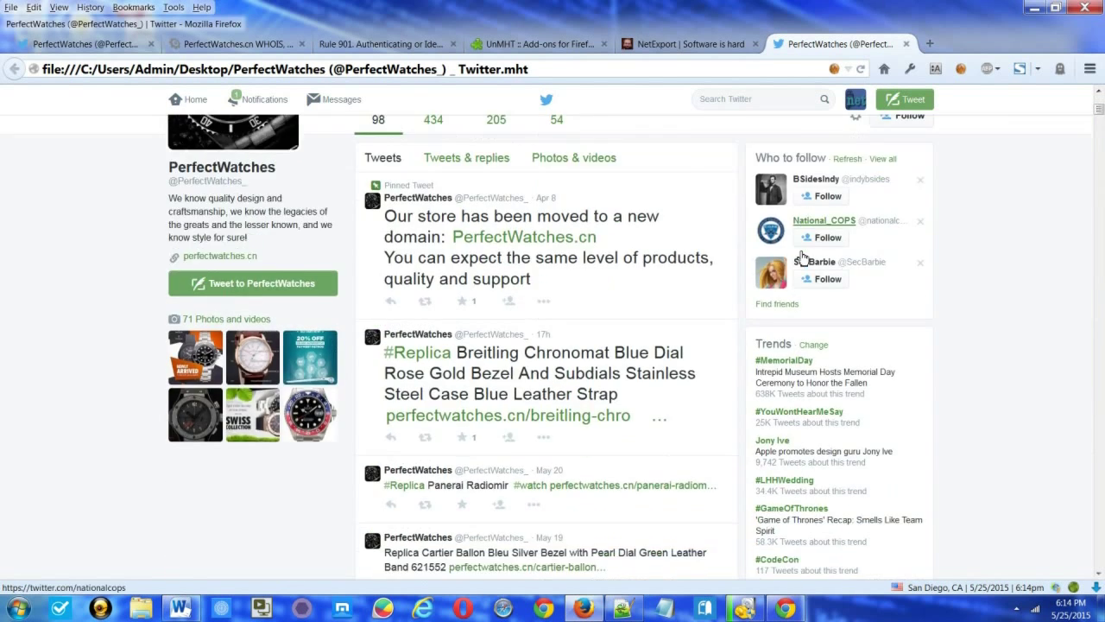
pyautogui.scroll(-10, 801, 257)
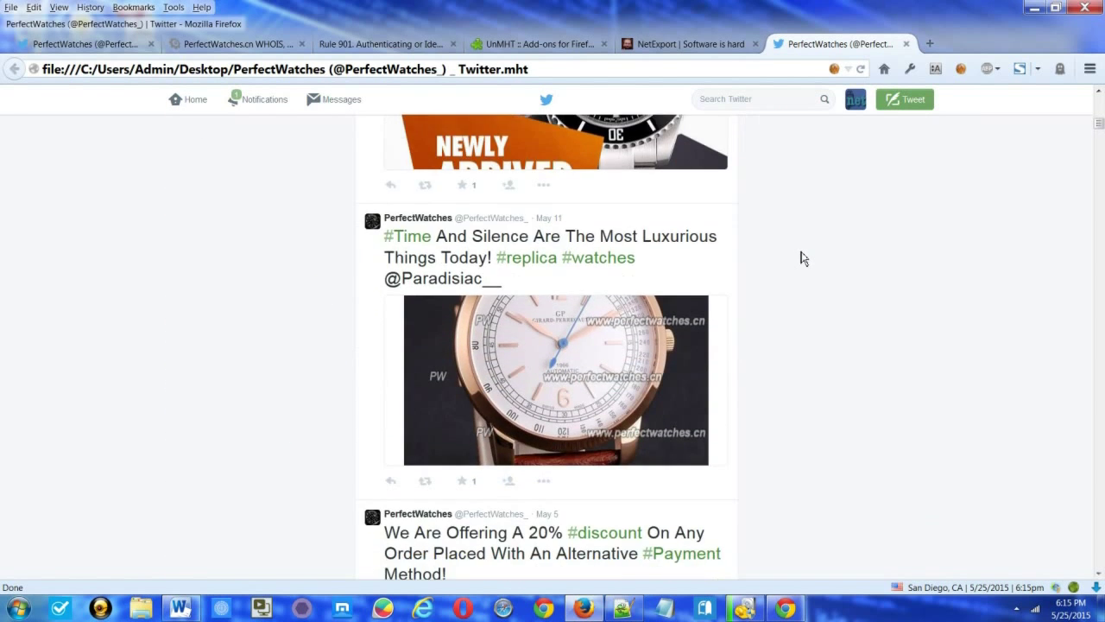
pyautogui.scroll(-1, 801, 257)
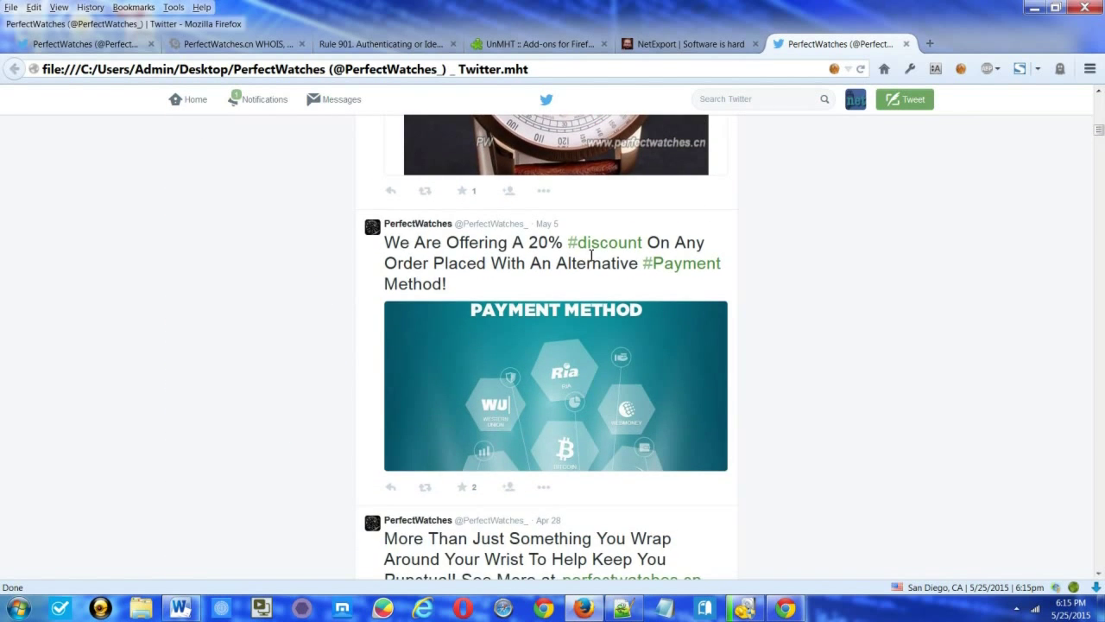